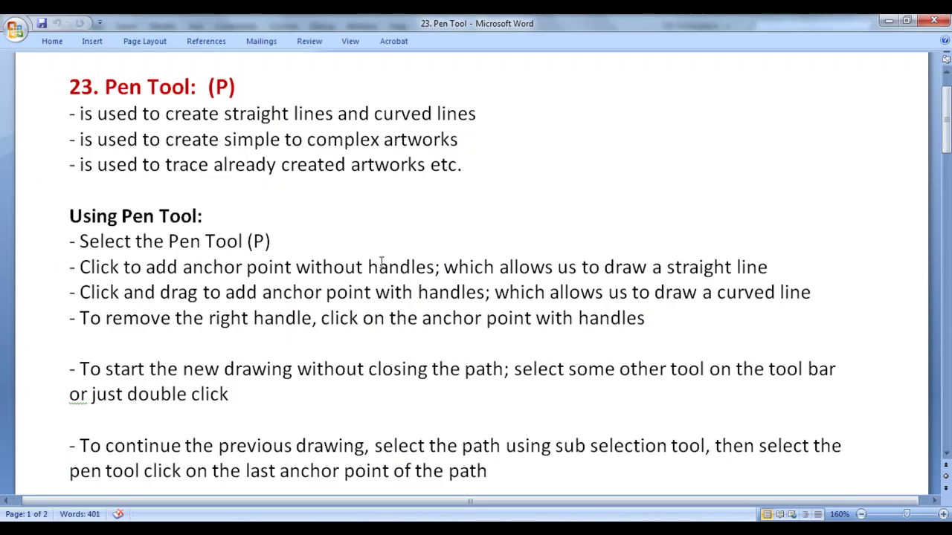
Look through the Word notes' headings on the Pen, Sub selection, Add, Delete and Convert Anchor Point tools.
drag(111, 90, 199, 88)
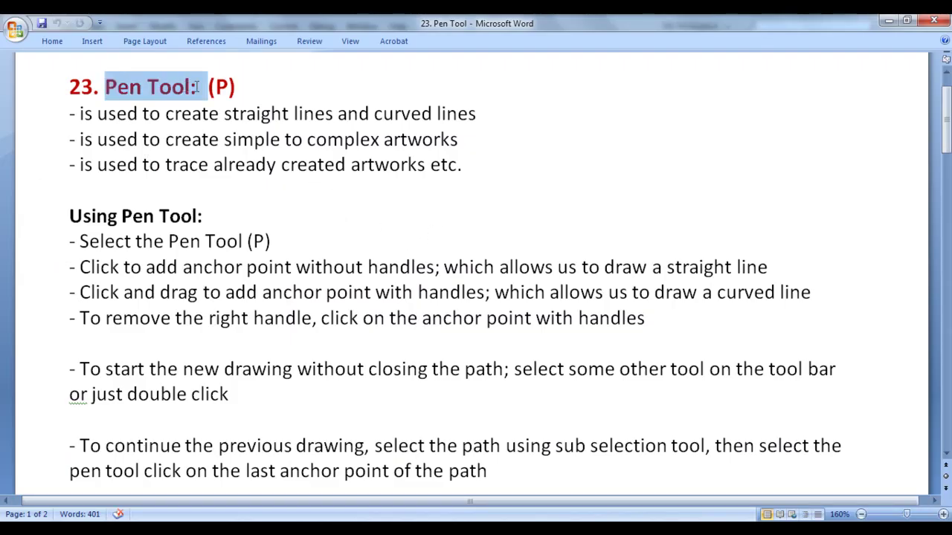
scroll(171, 321, down, 3)
drag(95, 306, 287, 306)
scroll(325, 315, down, 4)
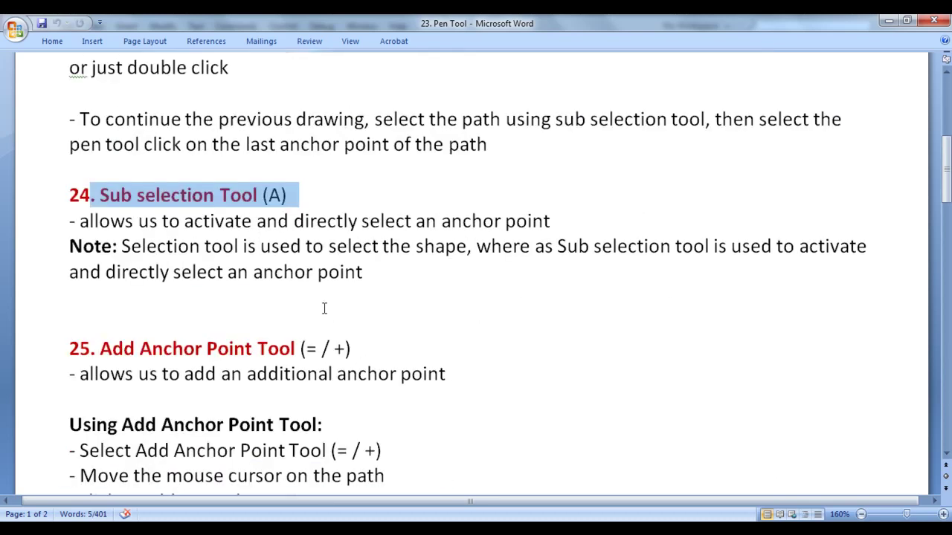
drag(100, 185, 297, 185)
scroll(398, 307, down, 3)
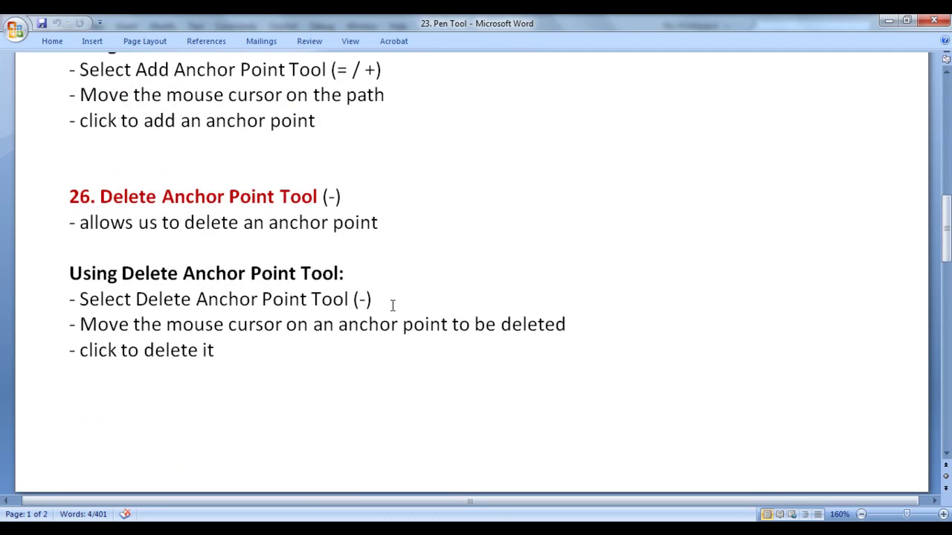
drag(100, 186, 342, 187)
scroll(441, 302, down, 3)
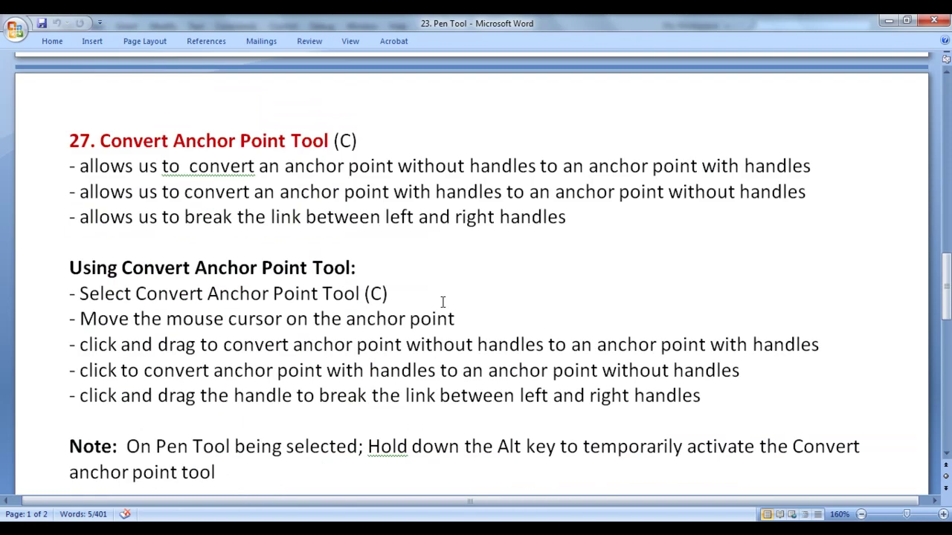
drag(94, 140, 333, 143)
scroll(478, 324, up, 12)
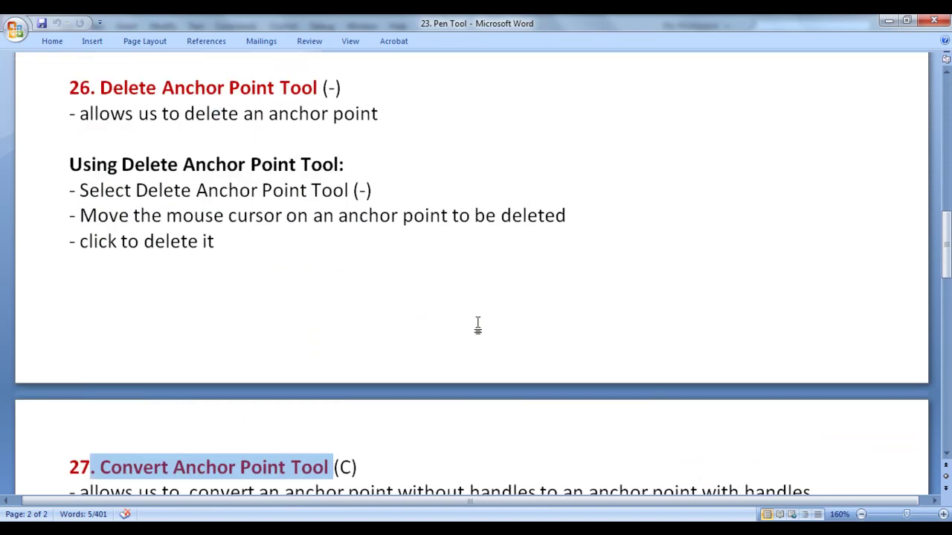
scroll(478, 325, up, 3)
Read the notes on what the Pen Tool is used for: straight and curved lines, simple to complex artworks, and tracing.
drag(105, 87, 233, 87)
click(128, 136)
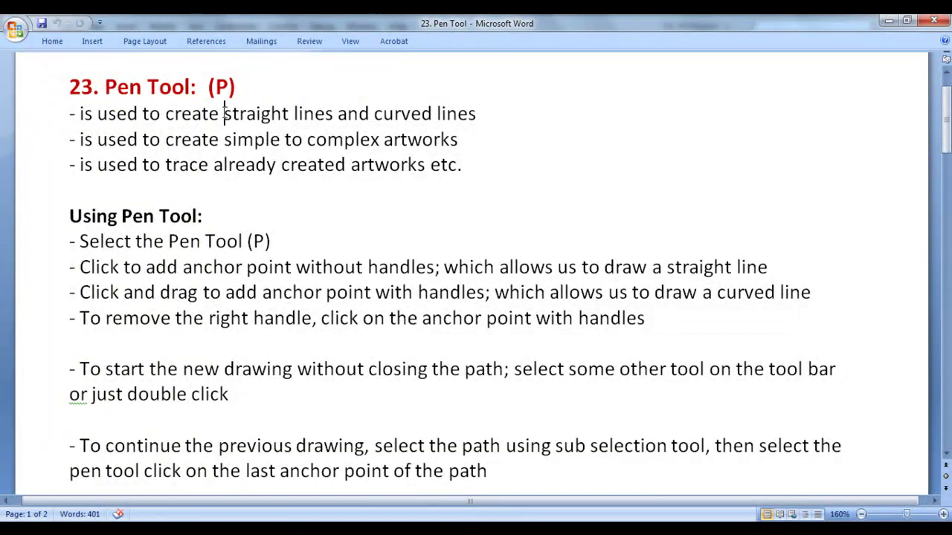
drag(223, 113, 480, 116)
click(524, 187)
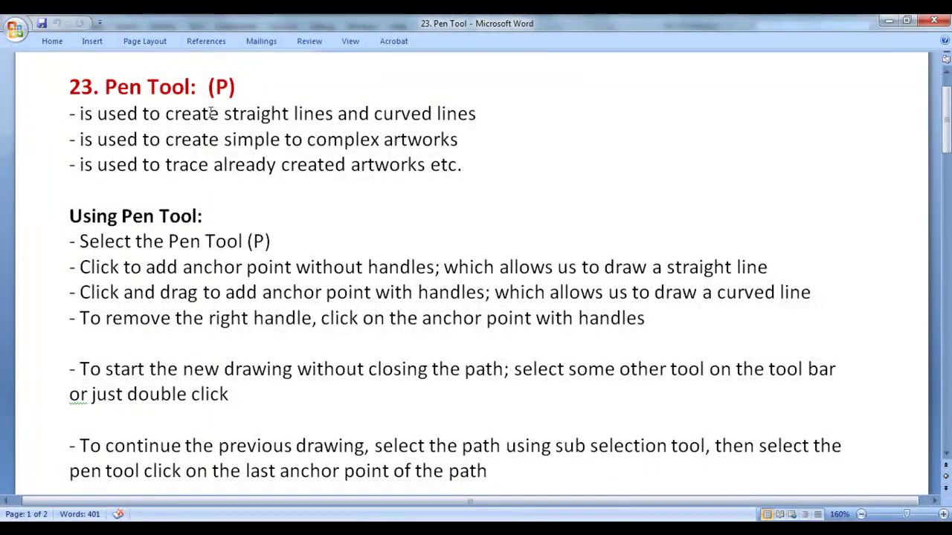
drag(224, 113, 501, 128)
click(520, 160)
double_click(265, 139)
double_click(330, 141)
click(523, 160)
drag(281, 164, 429, 165)
click(513, 176)
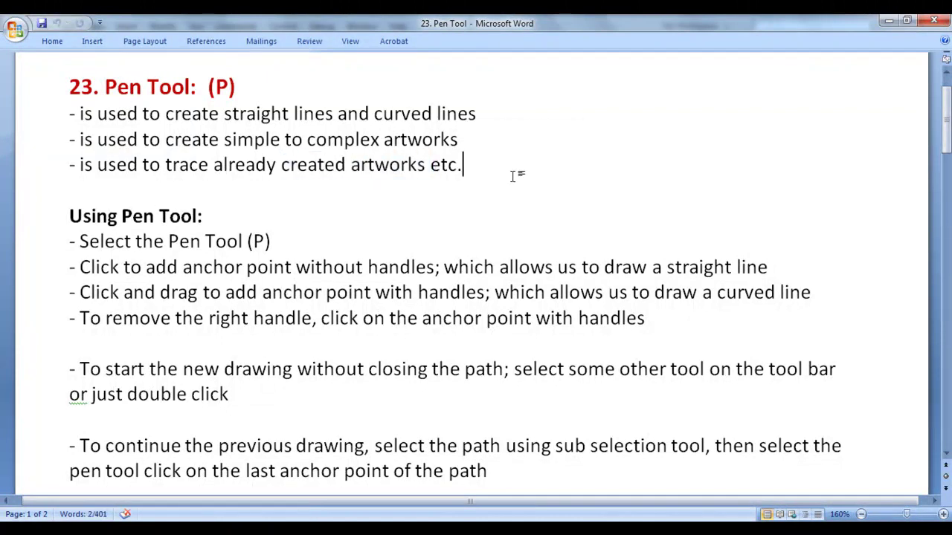
Read the instructions for drawing a straight line with Pen Tool anchor points without handles.
triple_click(226, 215)
drag(80, 241, 248, 237)
click(397, 240)
drag(79, 267, 413, 275)
drag(559, 267, 773, 269)
click(785, 275)
drag(80, 267, 436, 268)
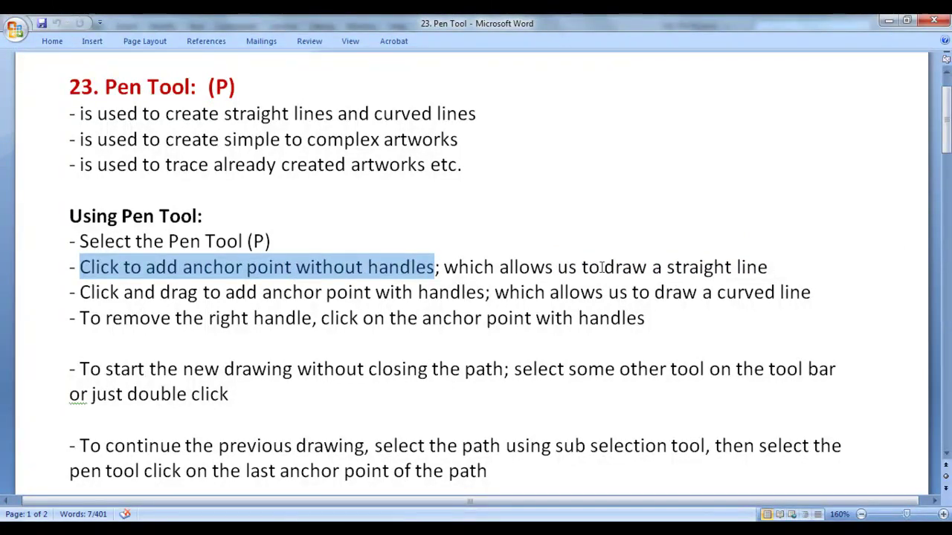
drag(581, 267, 770, 267)
click(790, 267)
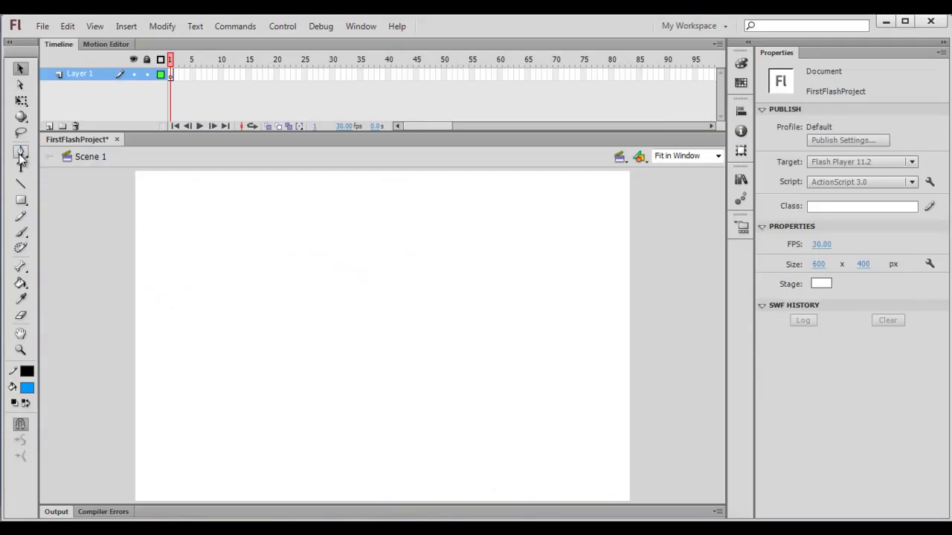
Switch to Flash and draw a horizontal straight line about 326 px wide near the top of the stage with the Pen Tool.
click(20, 152)
click(211, 214)
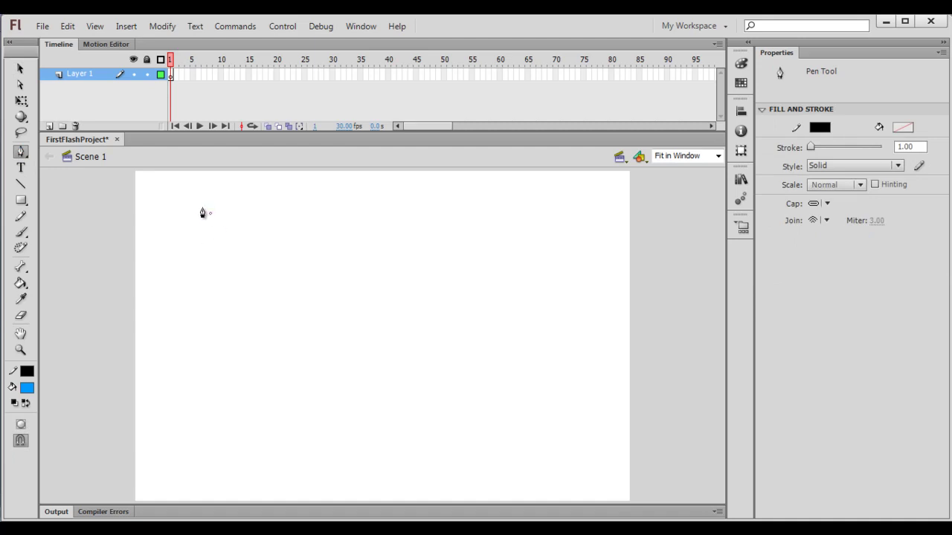
click(480, 214)
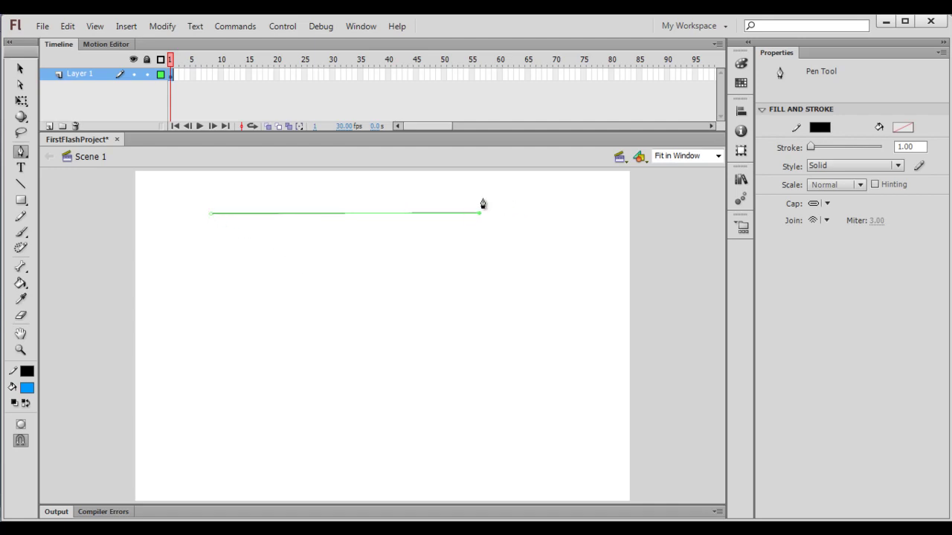
click(19, 69)
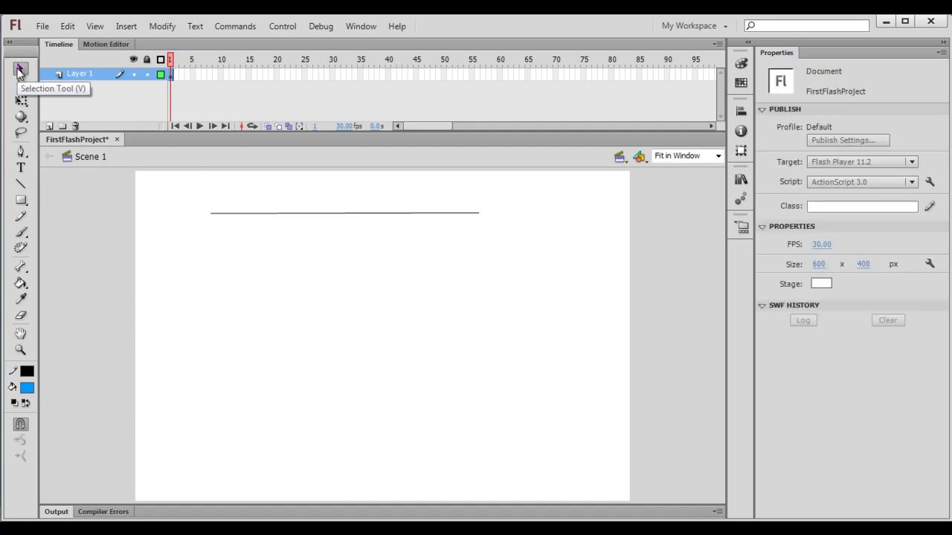
click(358, 213)
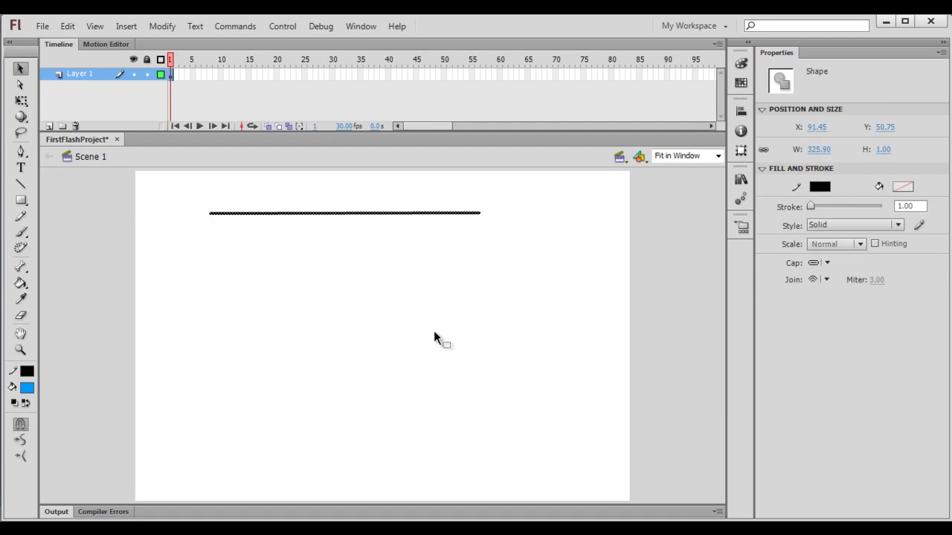
Draw a second, slightly slanted straight line about 319 px wide below the first and move it up slightly.
click(21, 151)
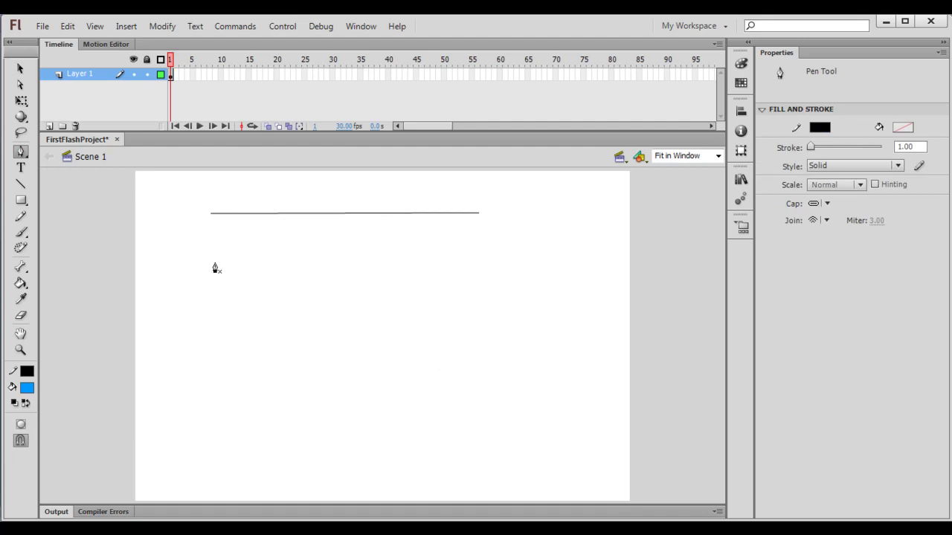
click(479, 257)
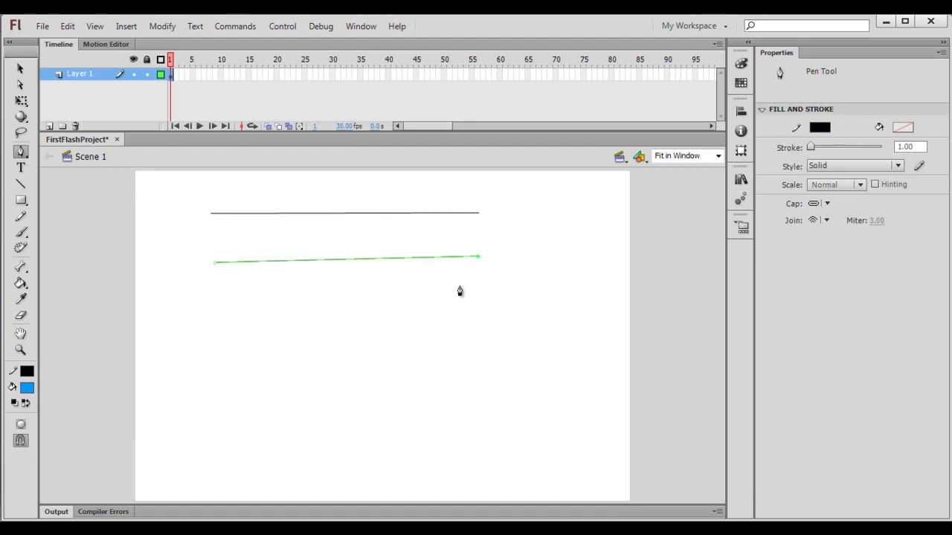
click(21, 70)
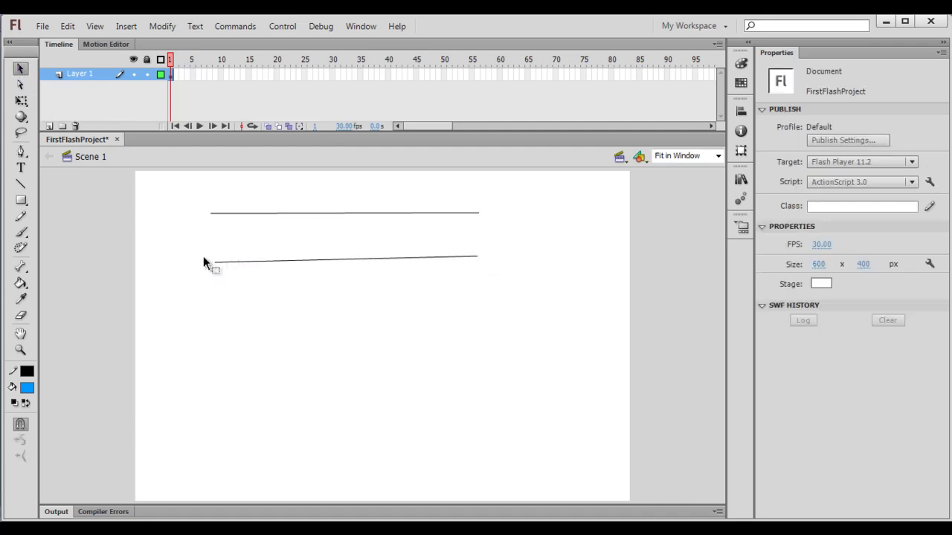
click(345, 261)
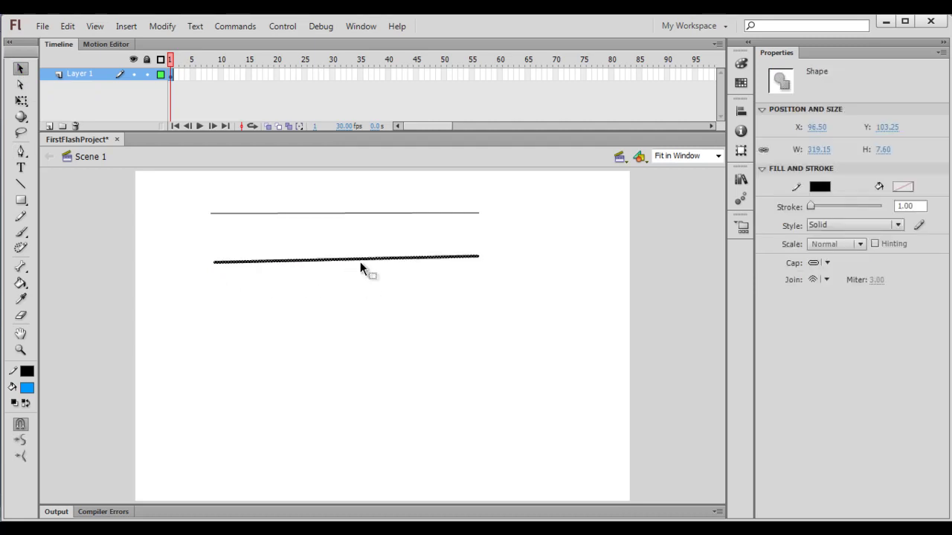
drag(359, 261, 358, 251)
click(385, 316)
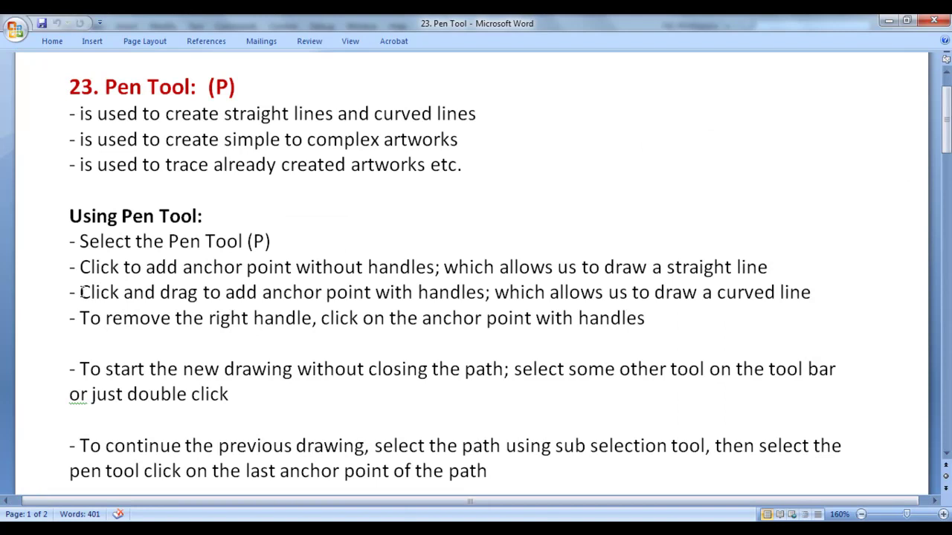
Switch to the Word notes and read how to draw a curved line using anchor points with handles.
drag(81, 292, 324, 293)
drag(418, 292, 492, 292)
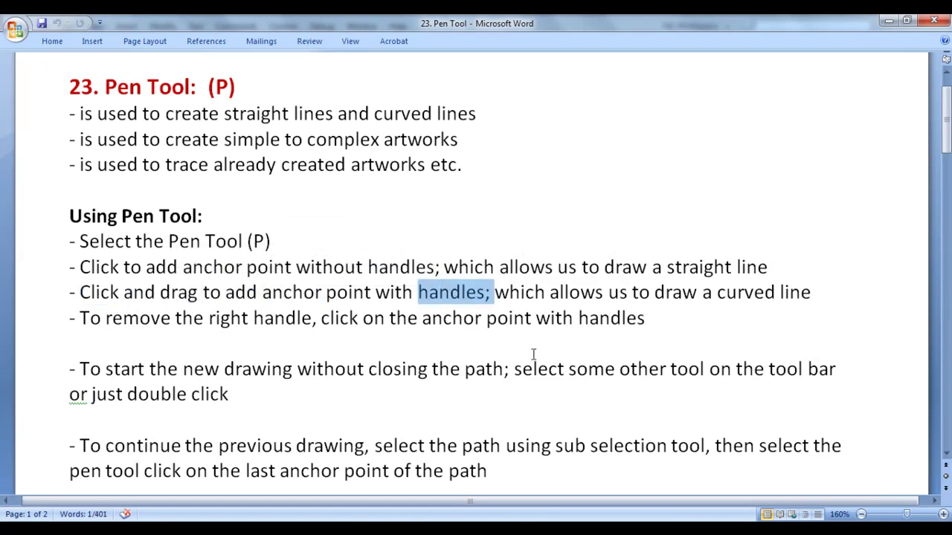
drag(656, 292, 812, 293)
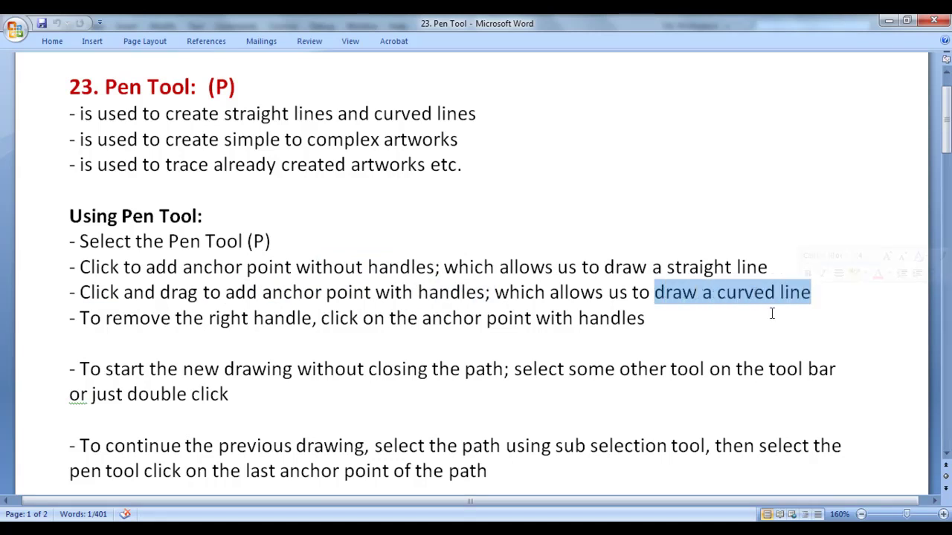
click(731, 331)
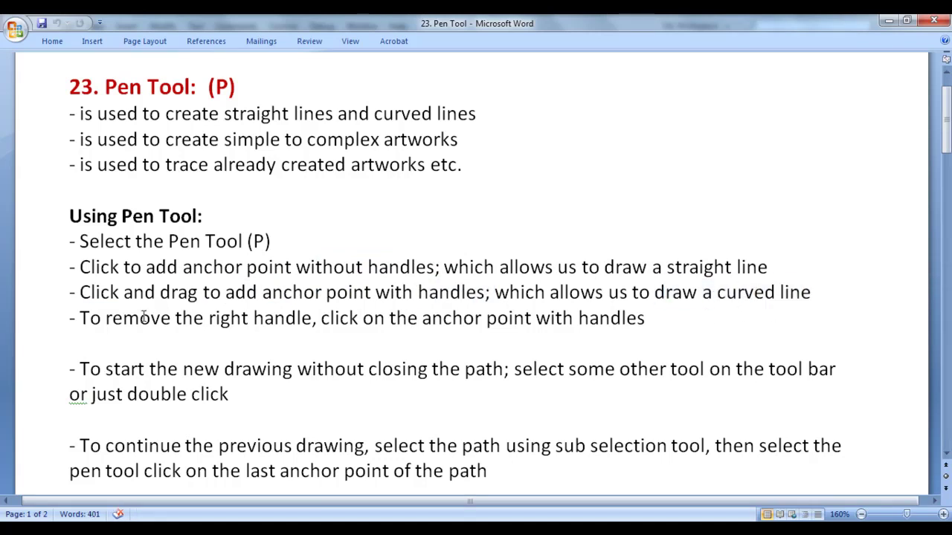
drag(80, 292, 202, 292)
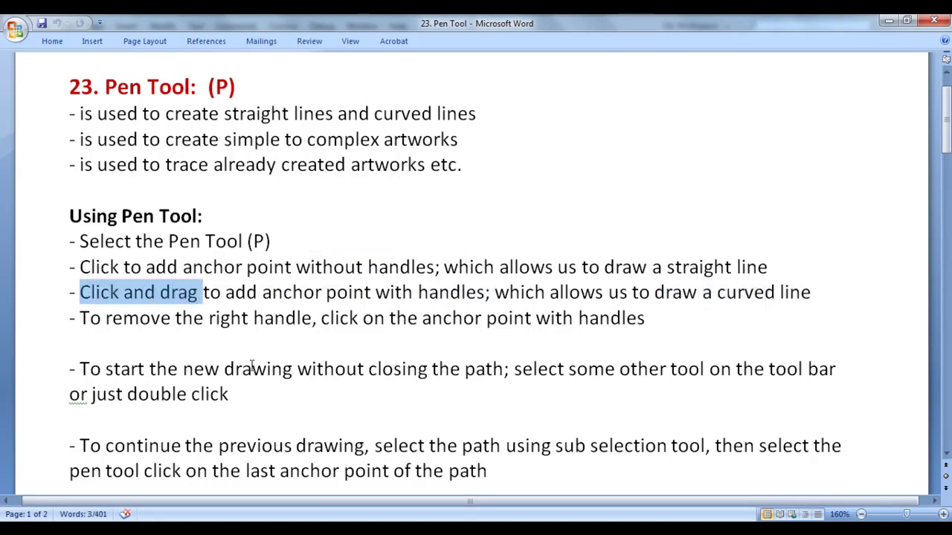
drag(401, 298, 485, 294)
Switch to Flash and draw an arch-shaped curve about 317 by 54 px below the two straight lines with the Pen Tool.
key(alt+Tab)
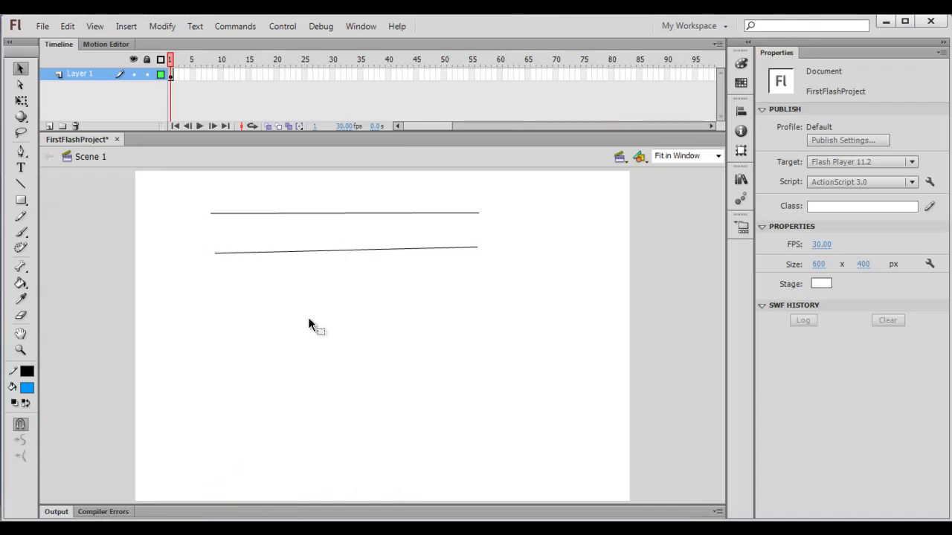
click(21, 151)
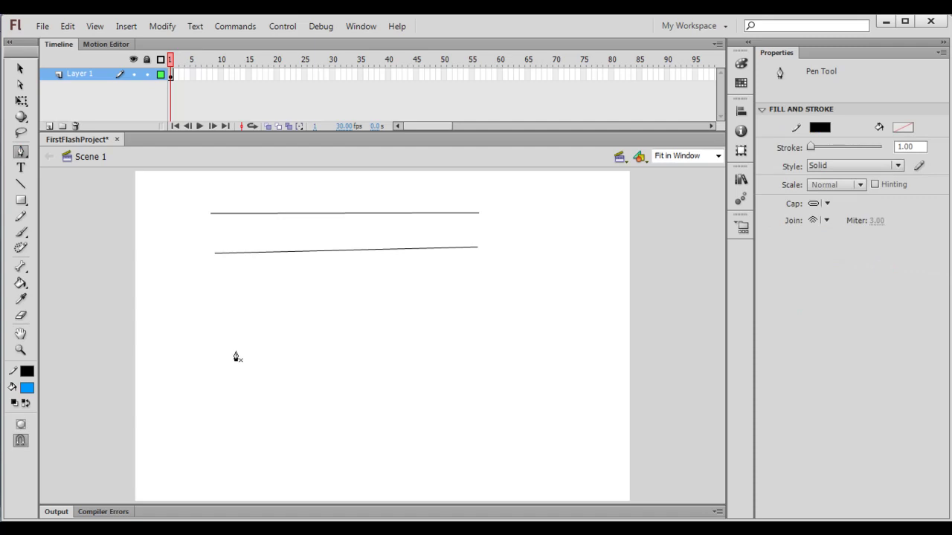
drag(217, 321, 218, 363)
mouse_move(217, 264)
mouse_down()
mouse_move(214, 344)
mouse_move(218, 269)
mouse_up()
drag(478, 302, 489, 380)
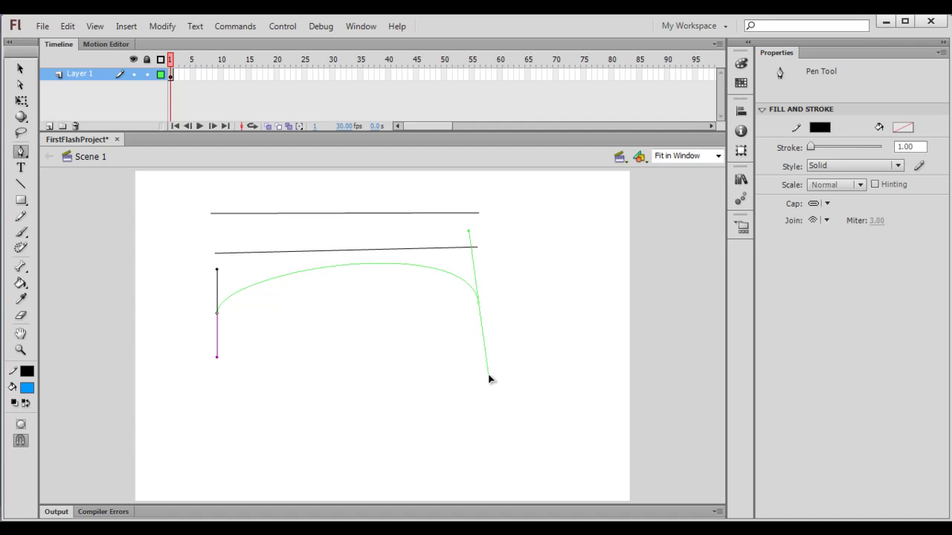
mouse_move(489, 379)
mouse_down()
mouse_move(558, 441)
mouse_move(591, 361)
mouse_move(553, 272)
mouse_move(504, 228)
mouse_move(468, 214)
mouse_move(527, 255)
mouse_move(479, 223)
mouse_move(493, 230)
mouse_move(486, 361)
mouse_up()
click(20, 70)
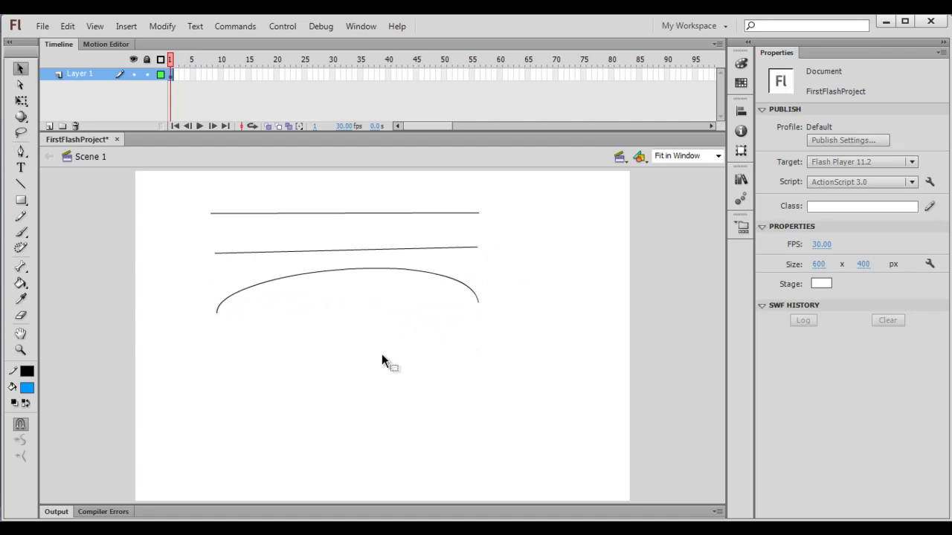
click(360, 269)
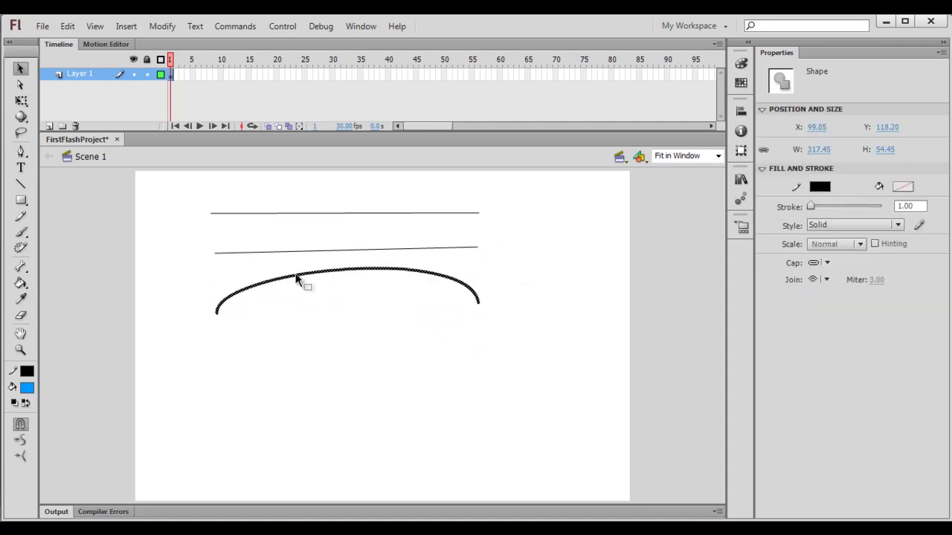
click(270, 378)
Draw an S-shaped curve below the arch with the Pen Tool, pulling the handles of both end anchor points downward.
click(21, 151)
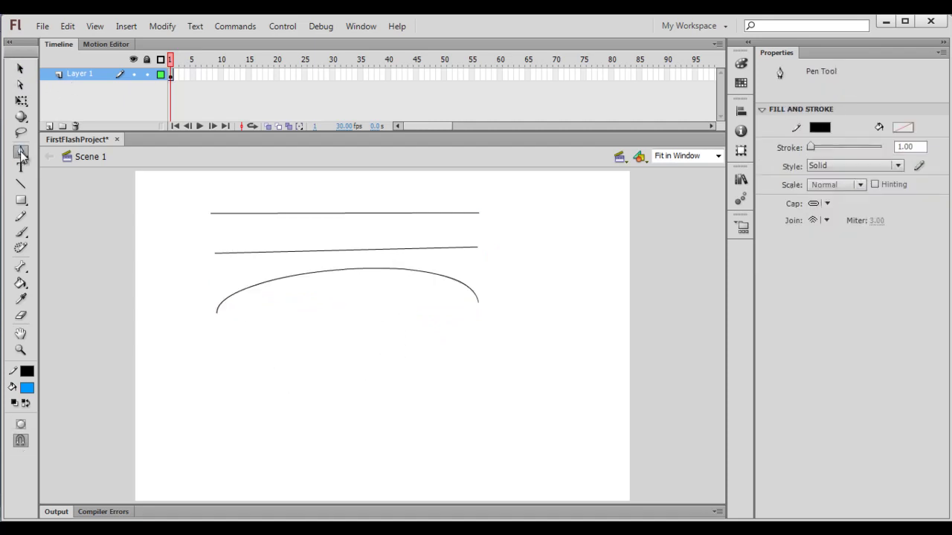
click(221, 347)
drag(221, 363, 224, 410)
drag(482, 344, 483, 429)
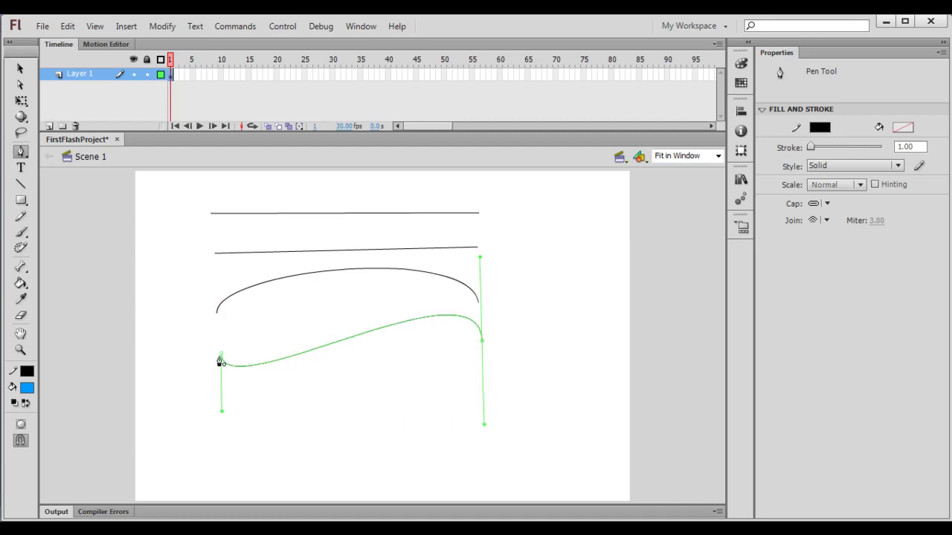
key(v)
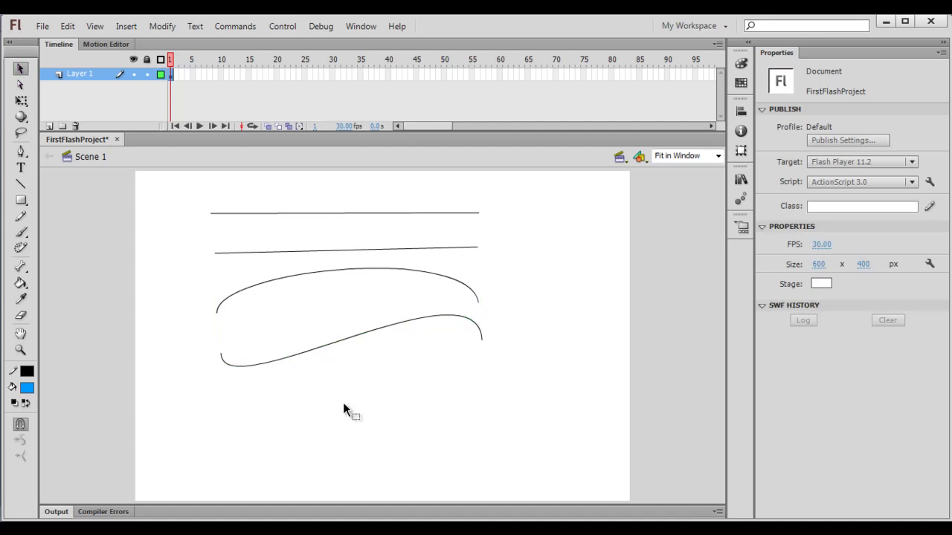
Switch to the Word notes and read how to remove the right handle of an anchor point.
key(alt+Tab)
drag(80, 318, 313, 318)
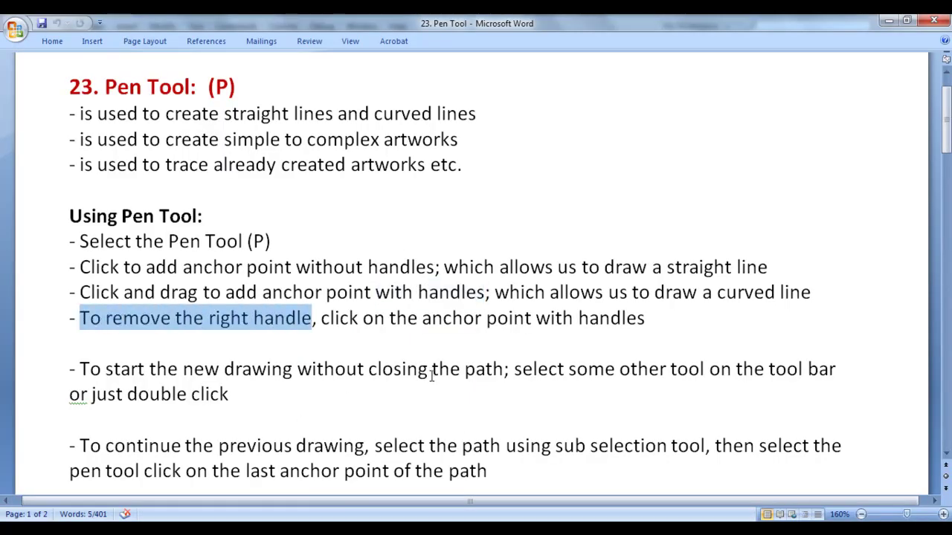
drag(422, 319, 679, 319)
click(687, 325)
Switch to Flash and draw another S-shaped curve below the existing one with the Pen Tool, pulling both end anchor handles downward.
key(alt+Tab)
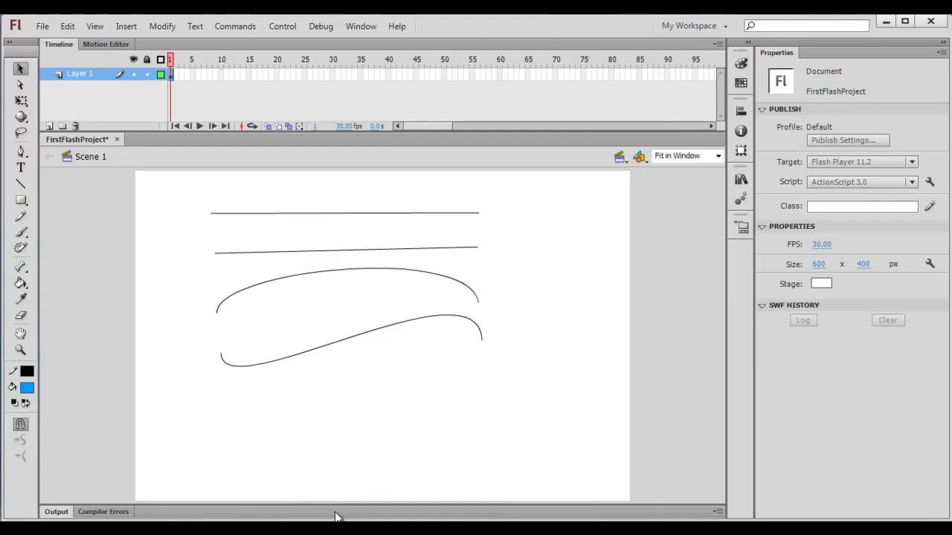
click(21, 151)
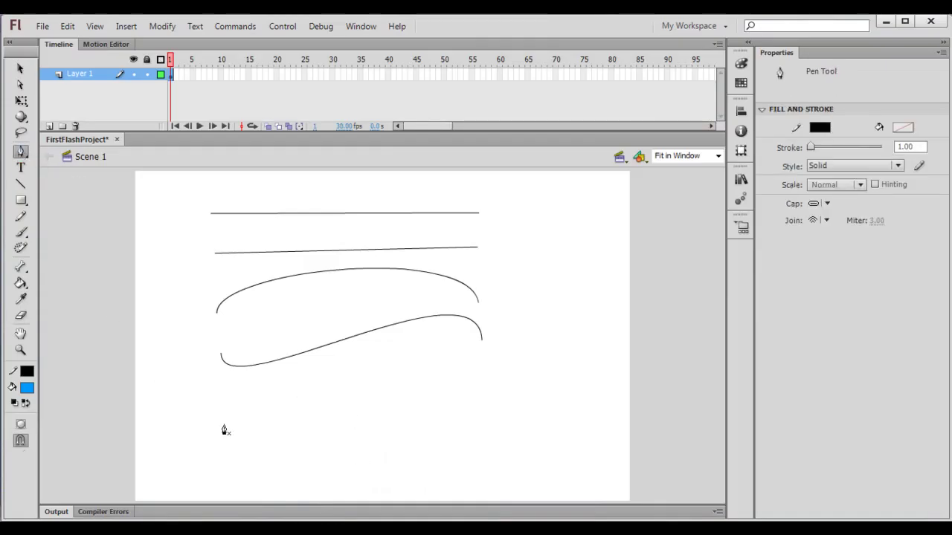
click(222, 356)
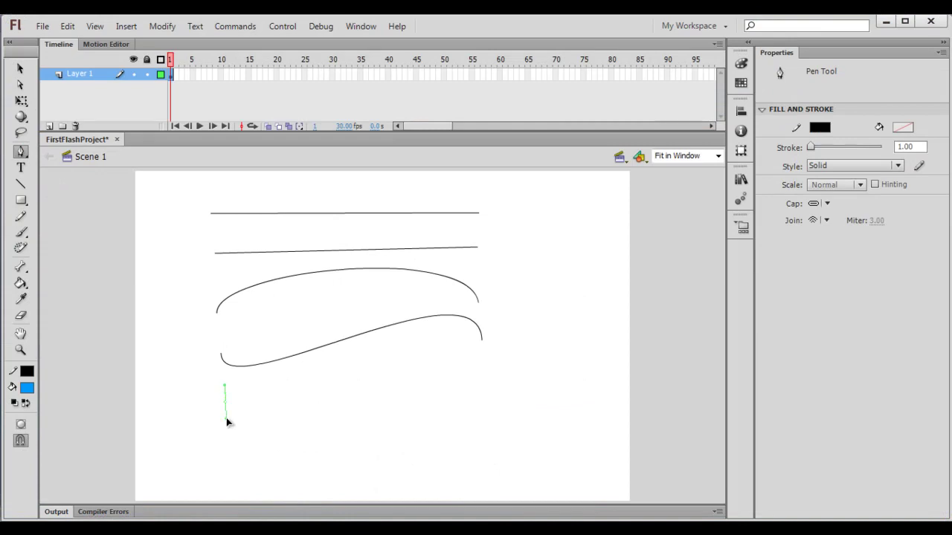
click(226, 464)
drag(489, 397, 492, 486)
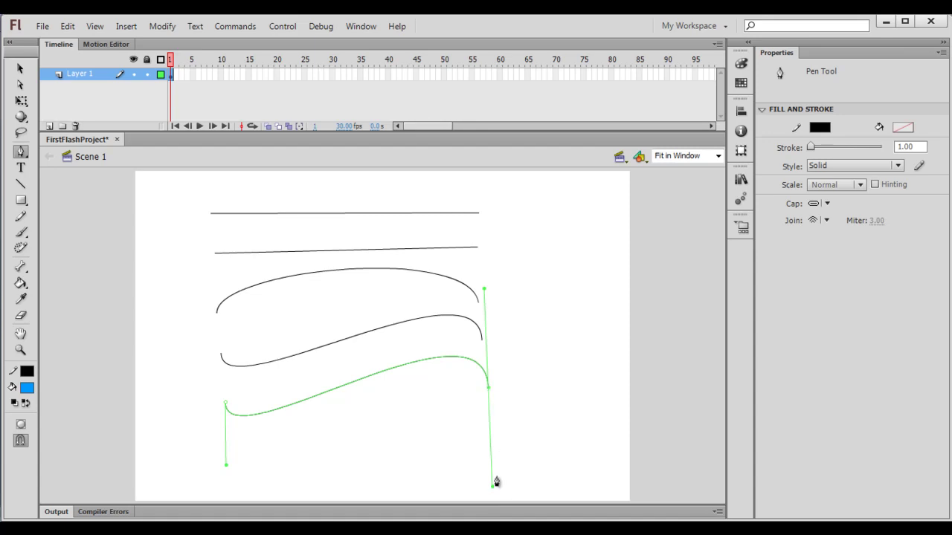
Remove the right handle of the curve's last anchor point and close the path with straight segments into a shape about 319 by 123 px.
click(488, 393)
click(233, 457)
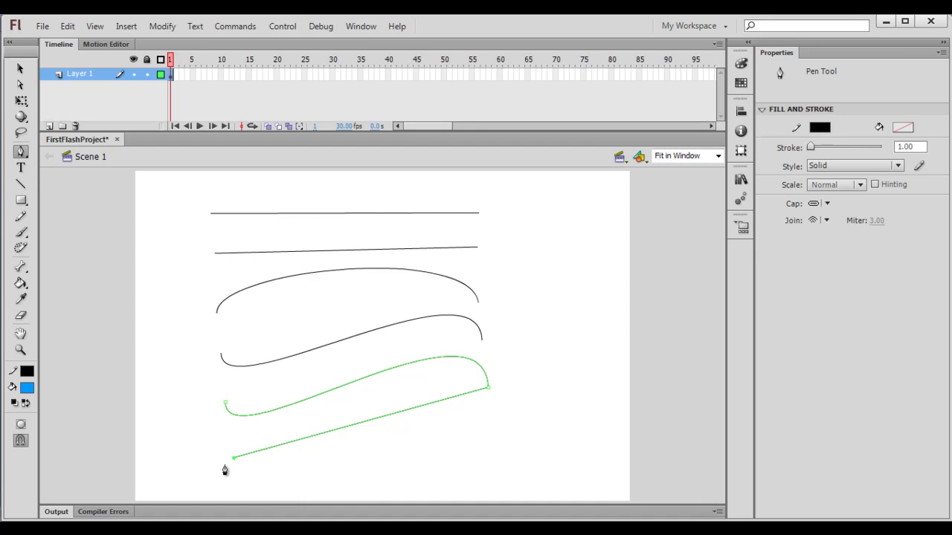
click(225, 405)
click(20, 68)
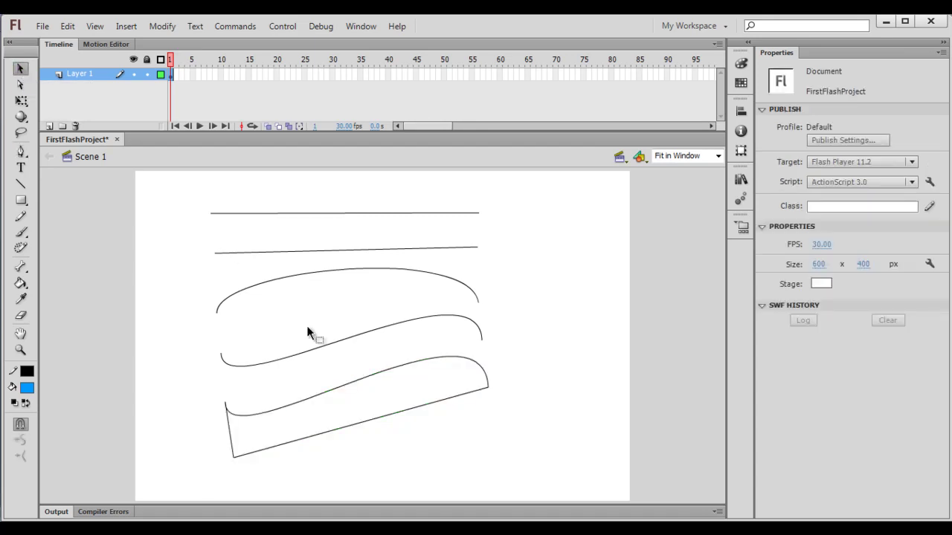
click(361, 384)
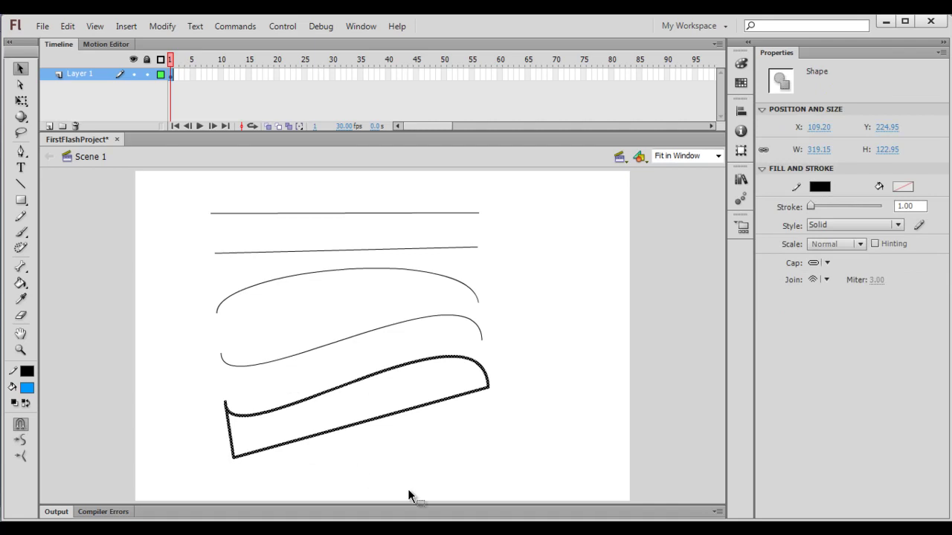
Delete all the lines, curves and shapes drawn on the stage.
click(463, 455)
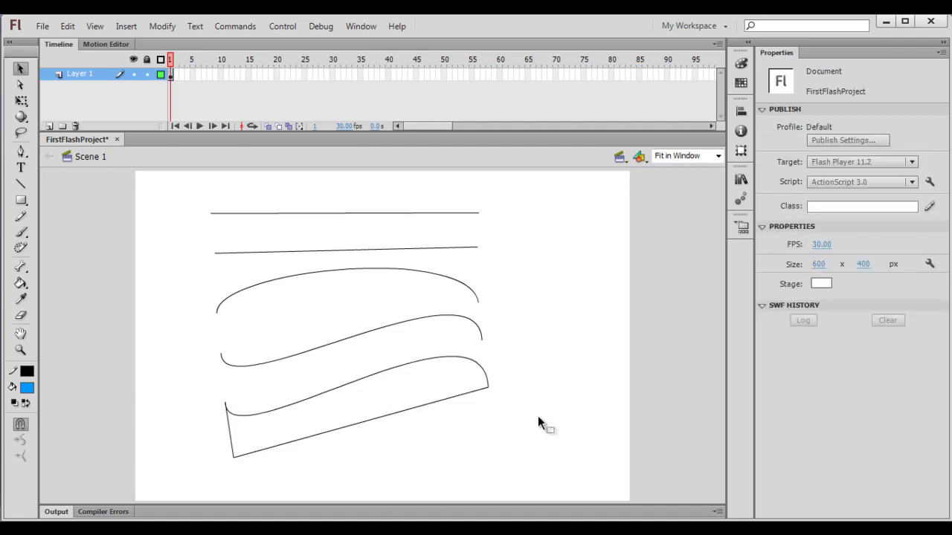
key(ctrl+a)
key(Delete)
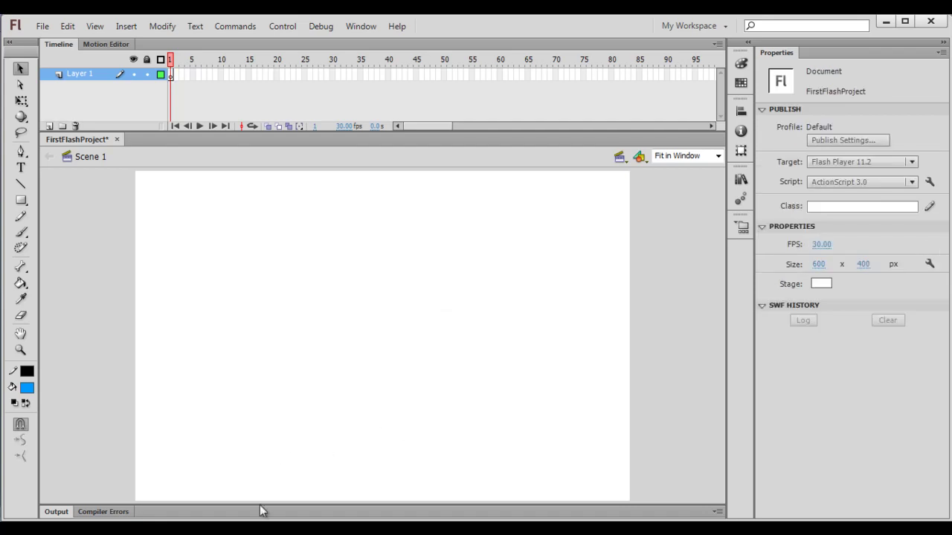
Switch to the Word notes and read how to start a new drawing without closing the path.
click(234, 457)
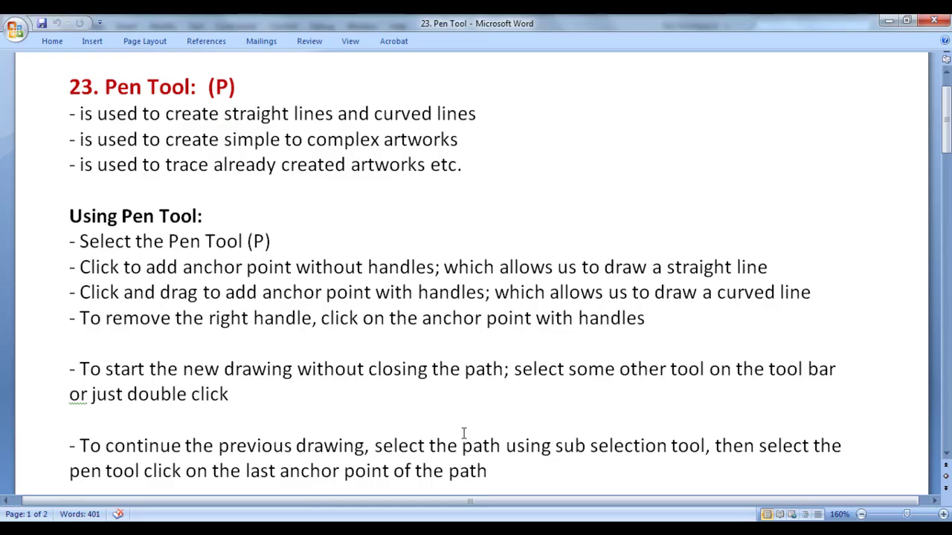
scroll(464, 433, down, 3)
drag(79, 259, 476, 270)
drag(568, 260, 825, 265)
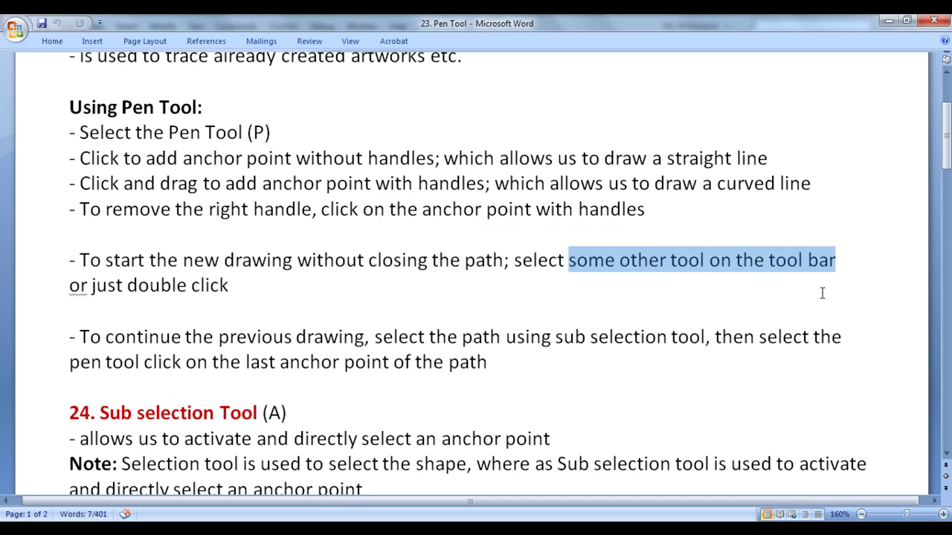
click(822, 292)
drag(93, 285, 265, 287)
click(361, 289)
Switch to Flash and draw a closed four-sided shape in the upper-left area of the empty stage with the Pen Tool.
key(alt+Tab)
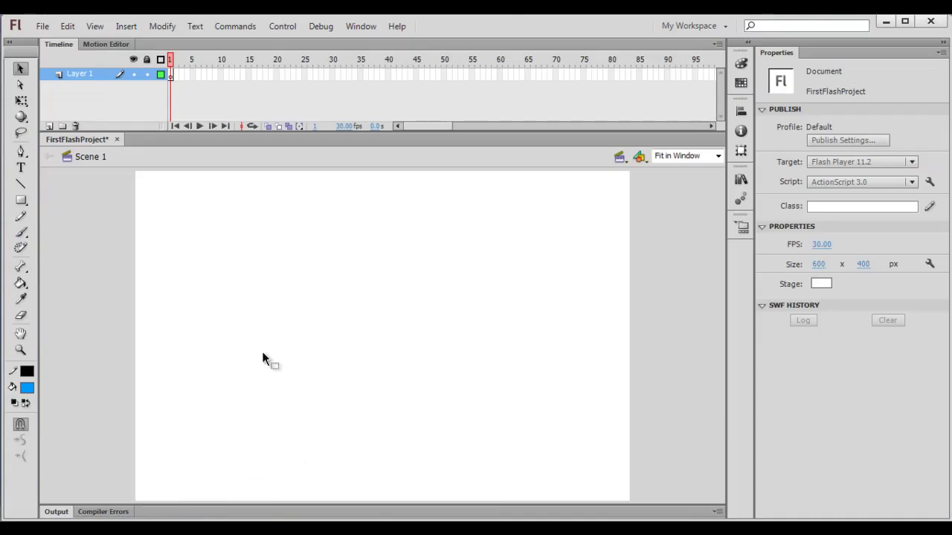
click(21, 151)
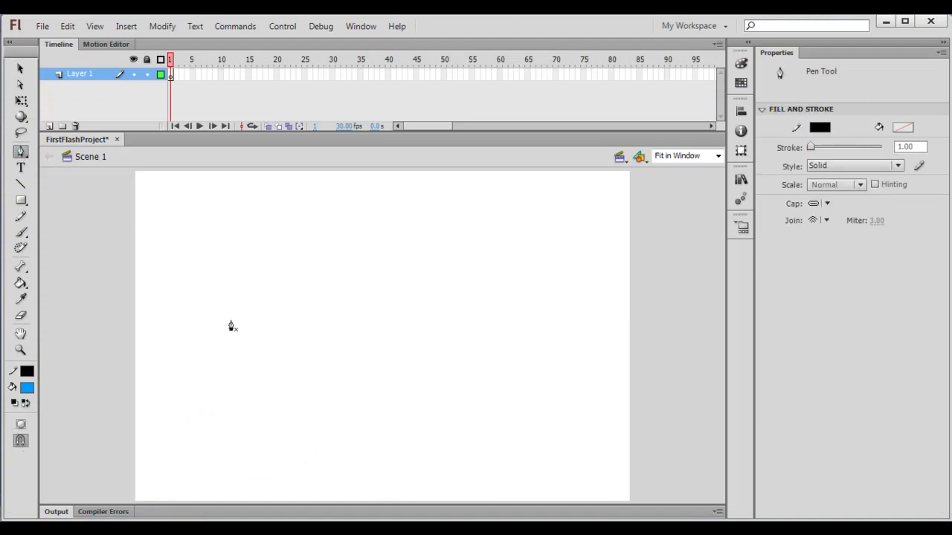
click(179, 201)
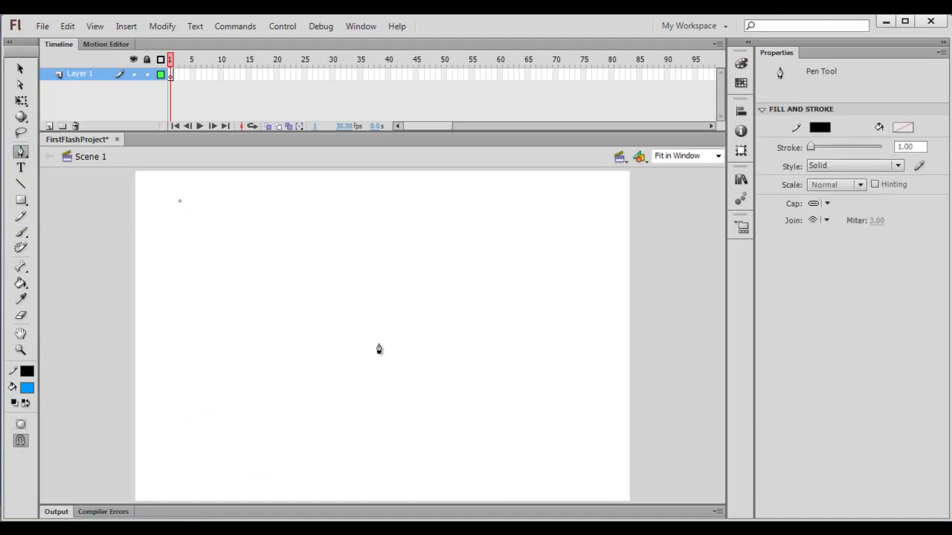
click(313, 200)
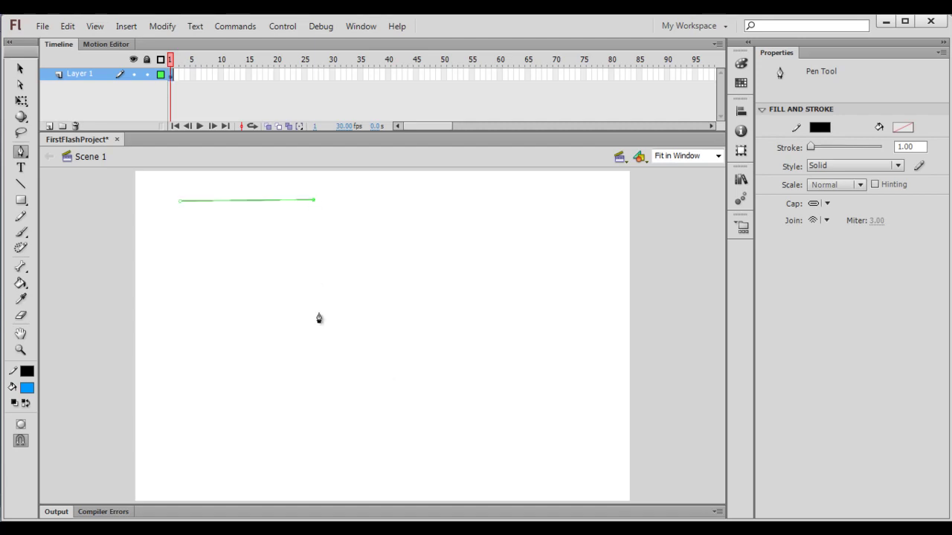
click(312, 271)
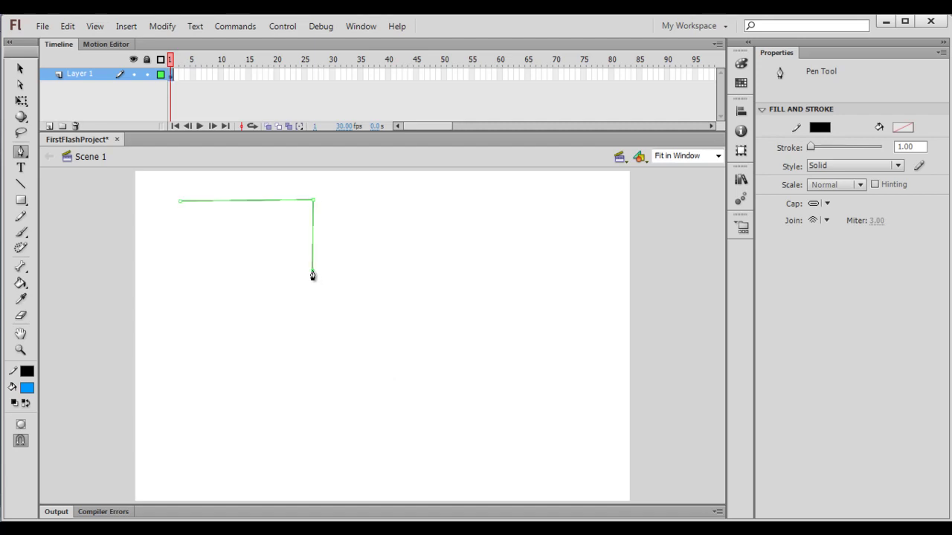
click(184, 276)
click(180, 206)
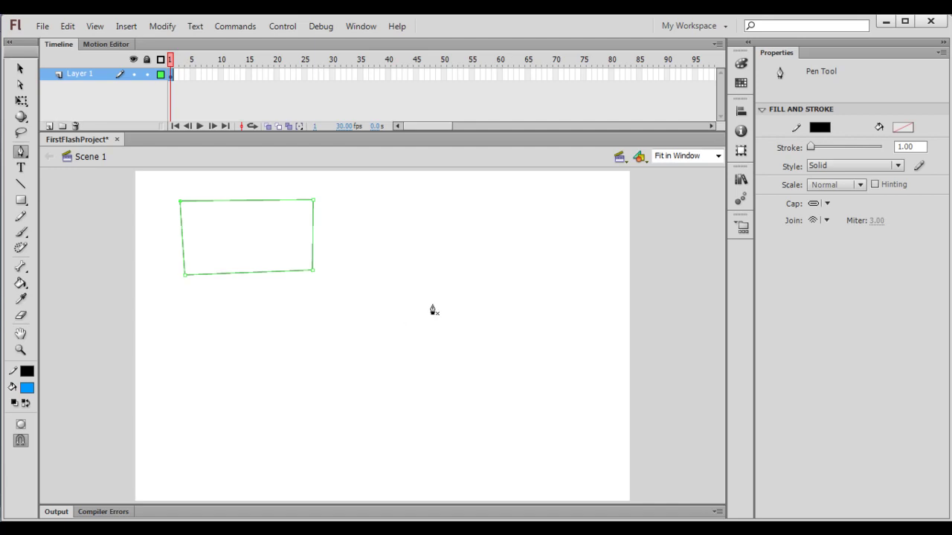
Draw a closed triangle to the right of the four-sided shape with the Pen Tool.
click(468, 195)
click(431, 267)
click(521, 260)
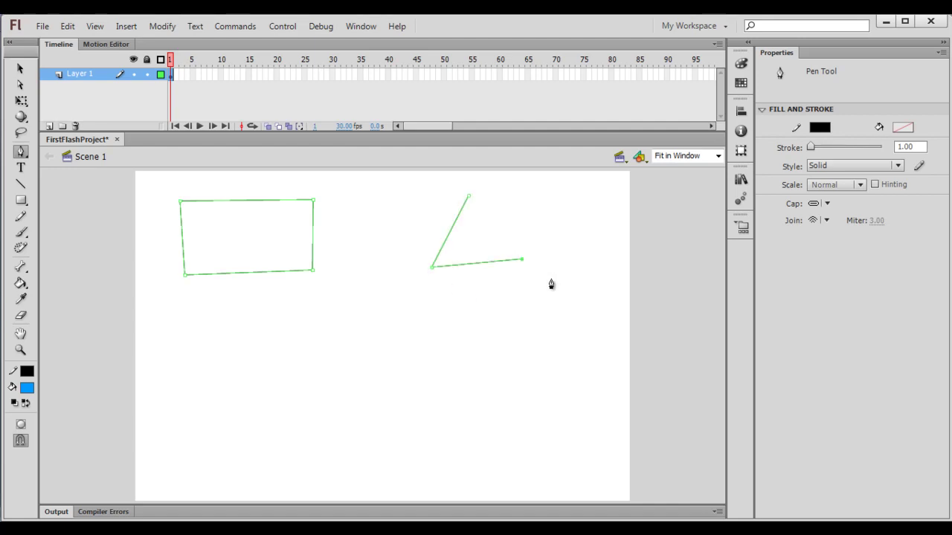
click(469, 198)
Switch to the Word notes and reread the ways to start a new drawing while leaving the current path open.
key(alt+Tab)
mouse_move(223, 262)
mouse_down()
mouse_move(379, 265)
mouse_move(510, 319)
mouse_up()
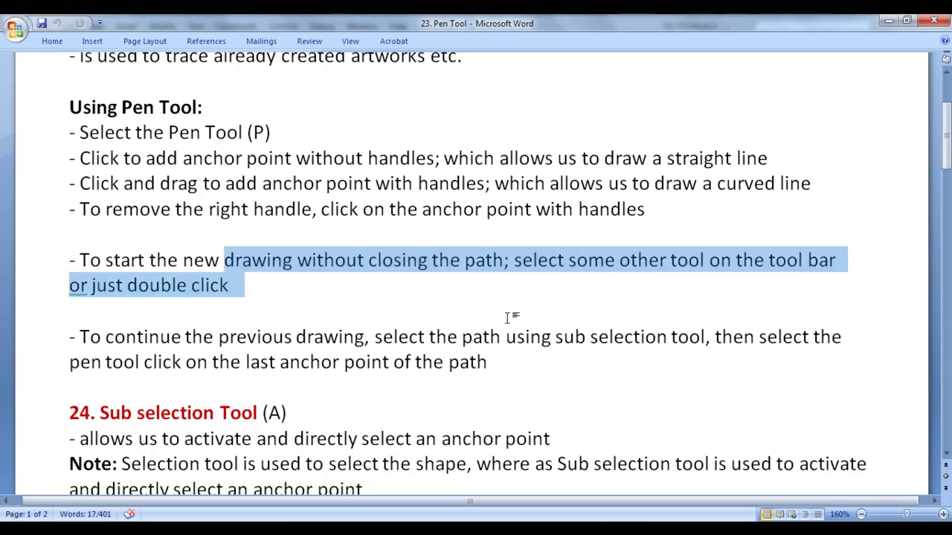
click(548, 305)
drag(568, 260, 821, 266)
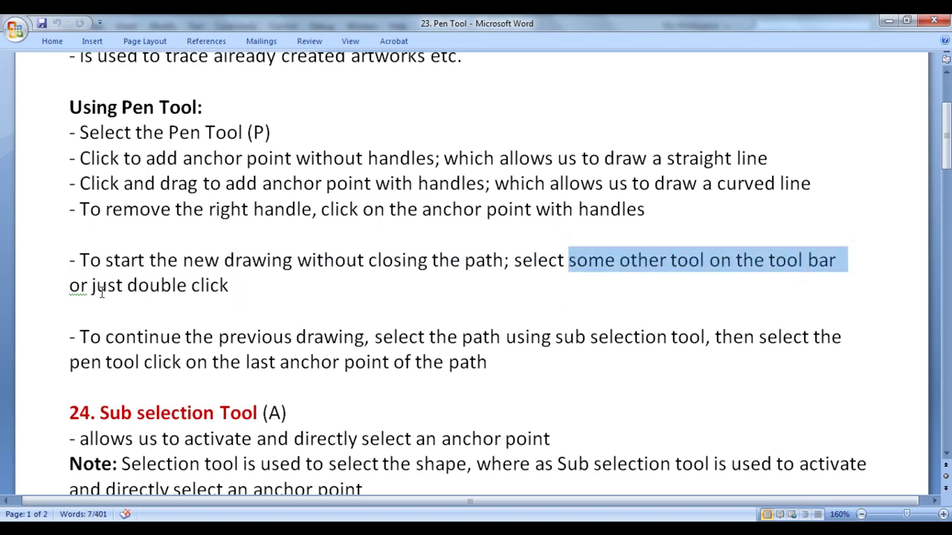
drag(71, 286, 228, 287)
click(350, 292)
Switch to Flash, draw an open three-segment path below the four-sided shape, and end it by changing to the Selection Tool.
key(alt+Tab)
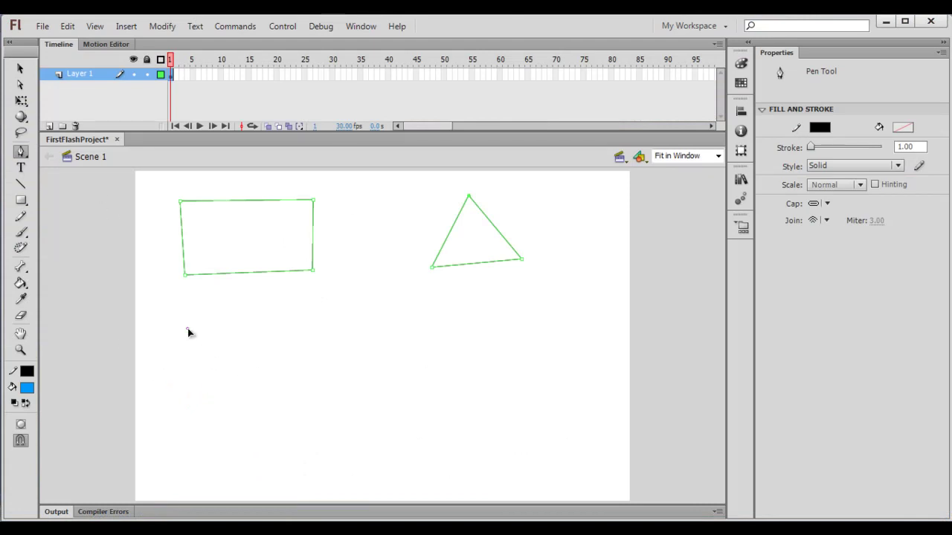
click(188, 329)
click(316, 321)
click(311, 394)
click(191, 403)
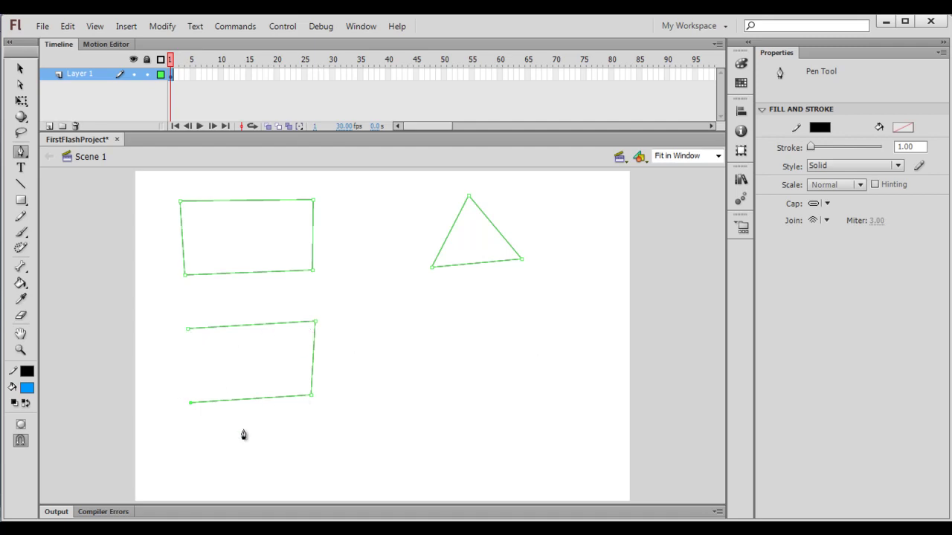
click(20, 69)
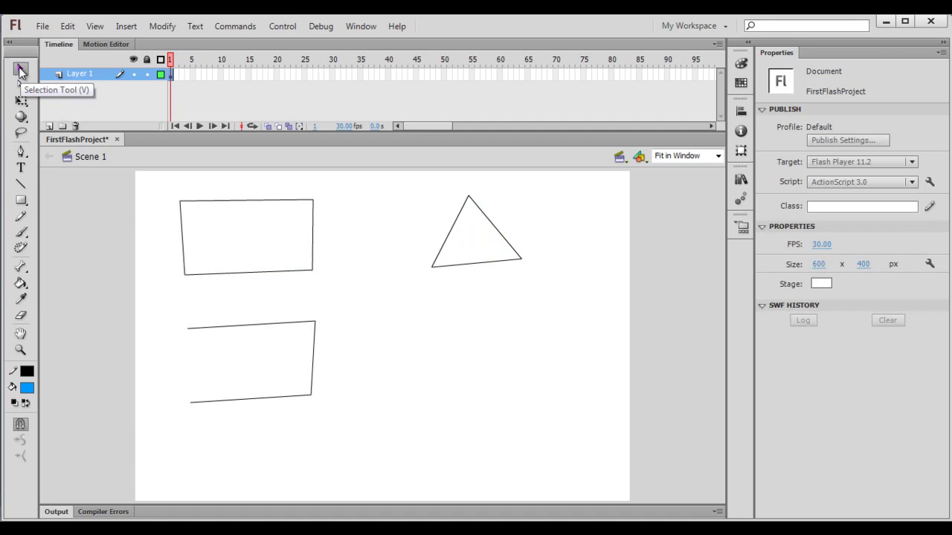
Draw an open four-segment path below the triangle with the Pen Tool and end it by changing to the Selection Tool.
click(21, 152)
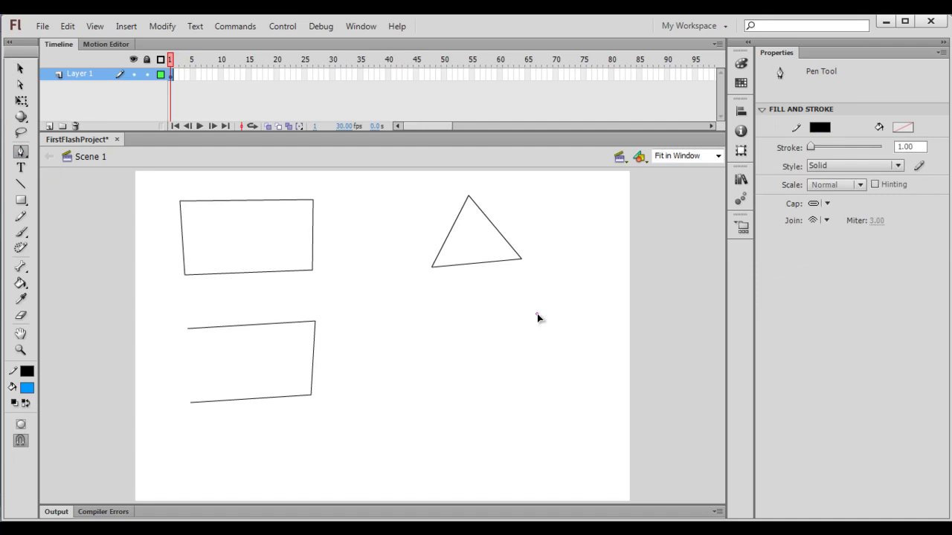
click(430, 311)
click(426, 394)
click(545, 387)
click(506, 343)
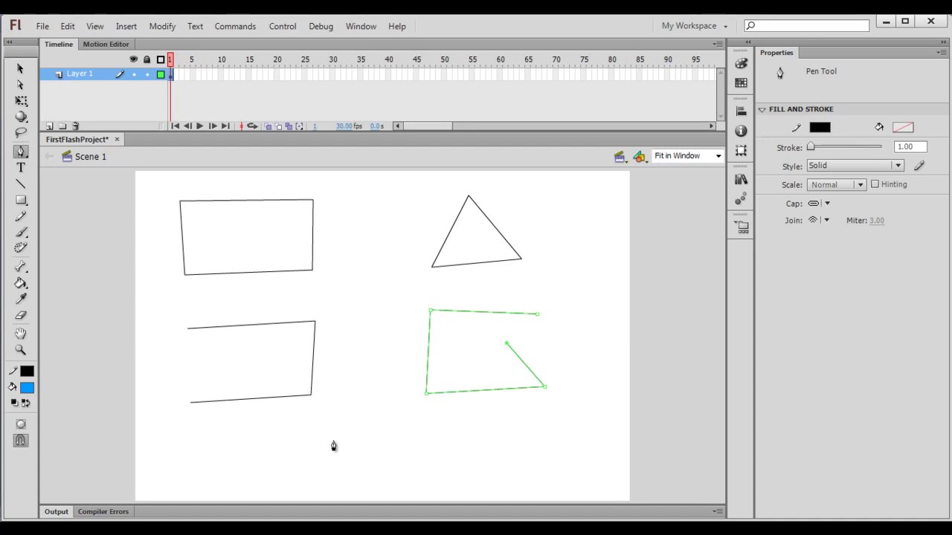
click(20, 71)
Draw an open three-segment path in the stage's lower-left area with the Pen Tool and end it without changing tools.
click(19, 154)
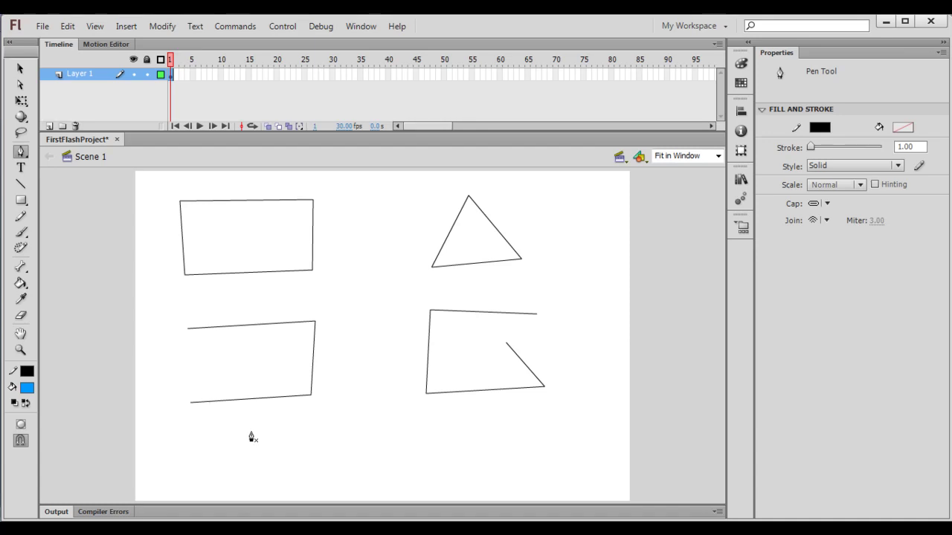
click(187, 446)
click(341, 421)
click(322, 477)
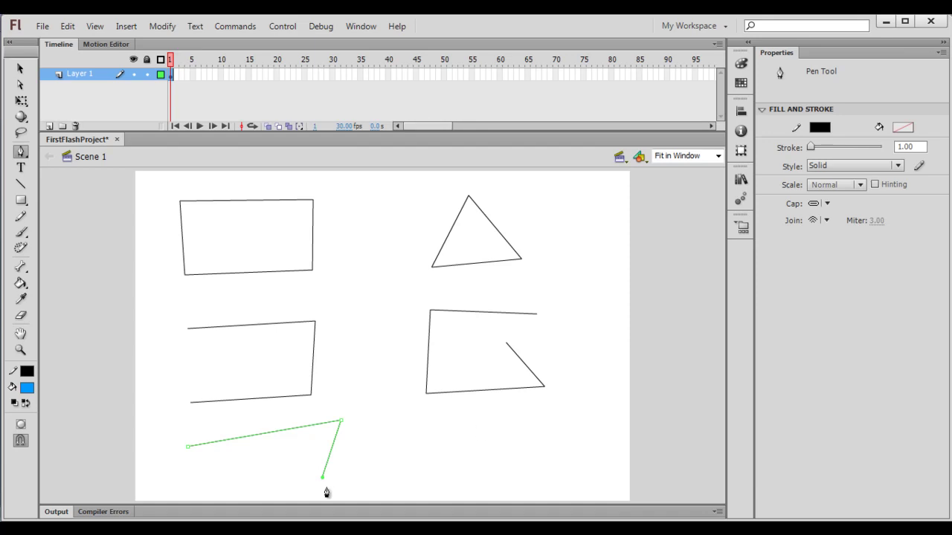
click(197, 489)
Draw a closed four-sided shape in the stage's lower-right area with the Pen Tool and return to the Selection Tool.
click(431, 415)
click(554, 411)
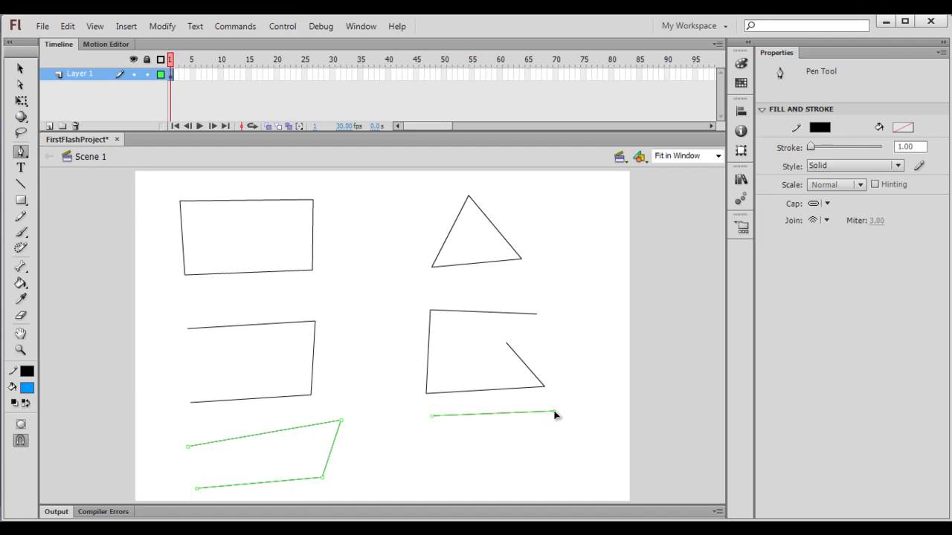
click(548, 477)
click(429, 478)
click(431, 421)
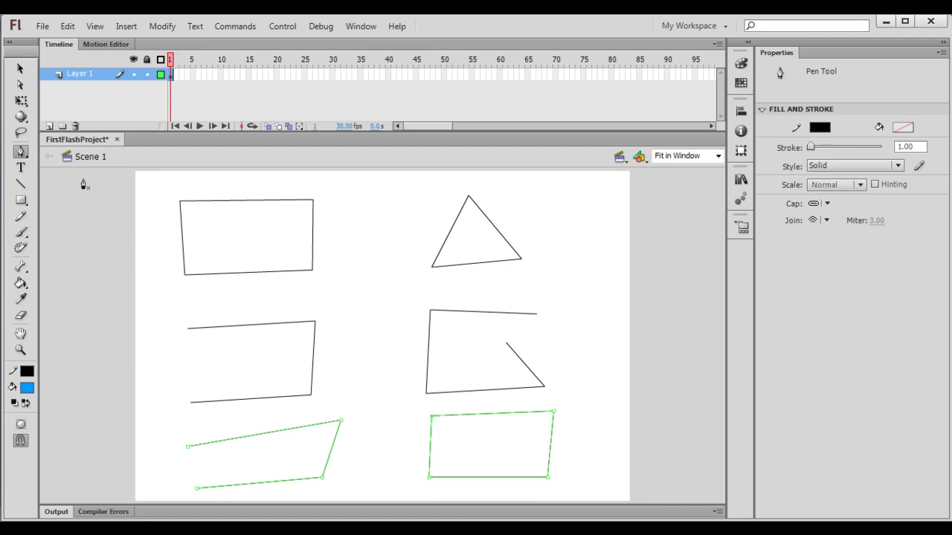
click(21, 68)
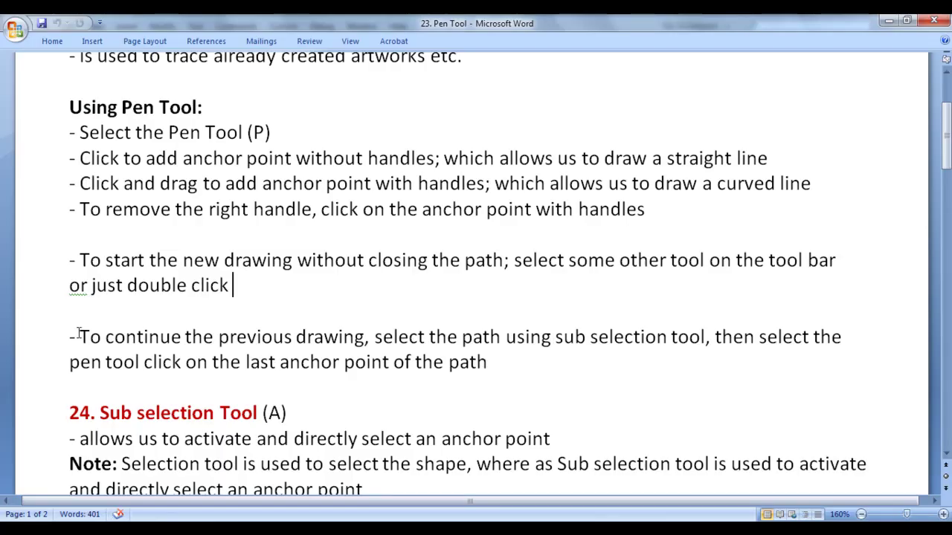
Switch to the Word notes, read how to continue a previous drawing from its last anchor point, and return to Flash.
drag(79, 334, 364, 337)
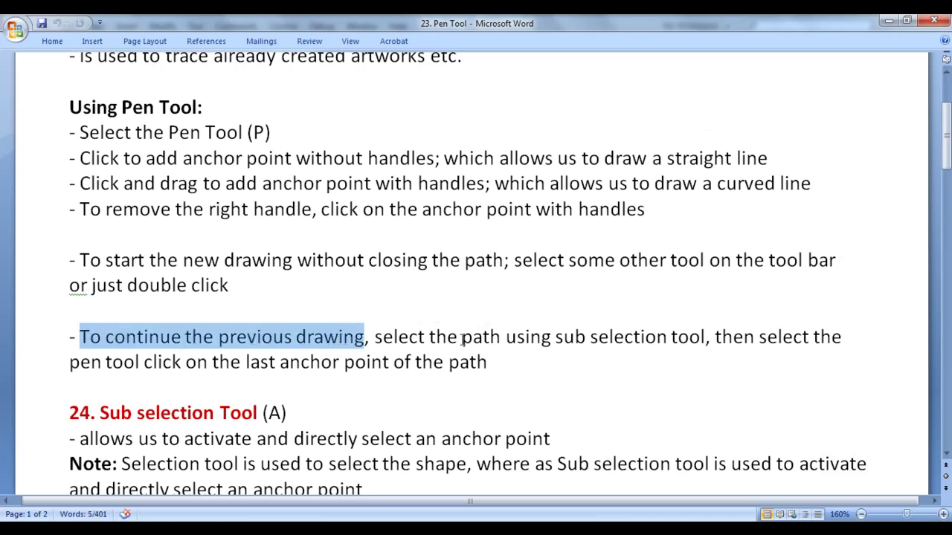
drag(462, 339, 490, 338)
drag(556, 338, 704, 339)
click(490, 363)
drag(106, 337, 364, 337)
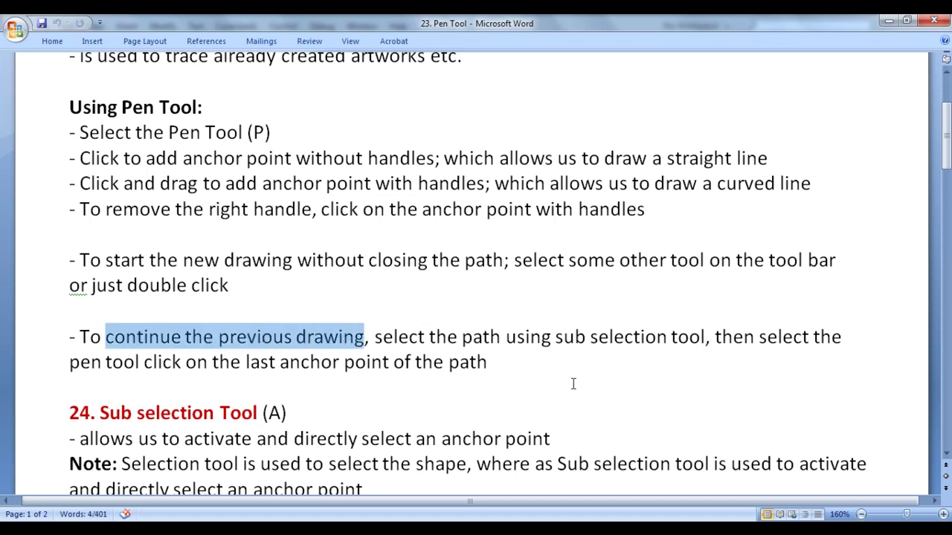
drag(461, 338, 701, 340)
click(720, 391)
drag(778, 340, 843, 340)
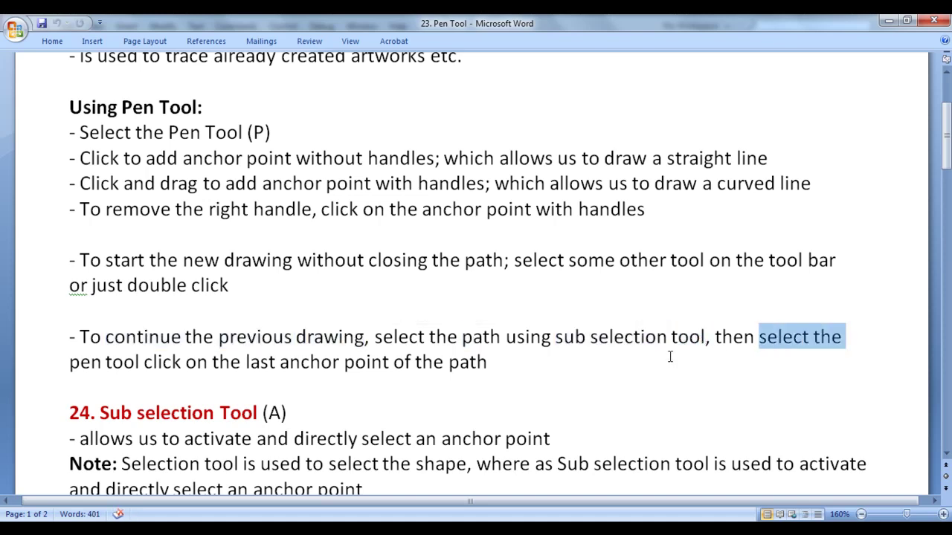
drag(240, 362, 338, 372)
drag(432, 370, 594, 390)
click(593, 389)
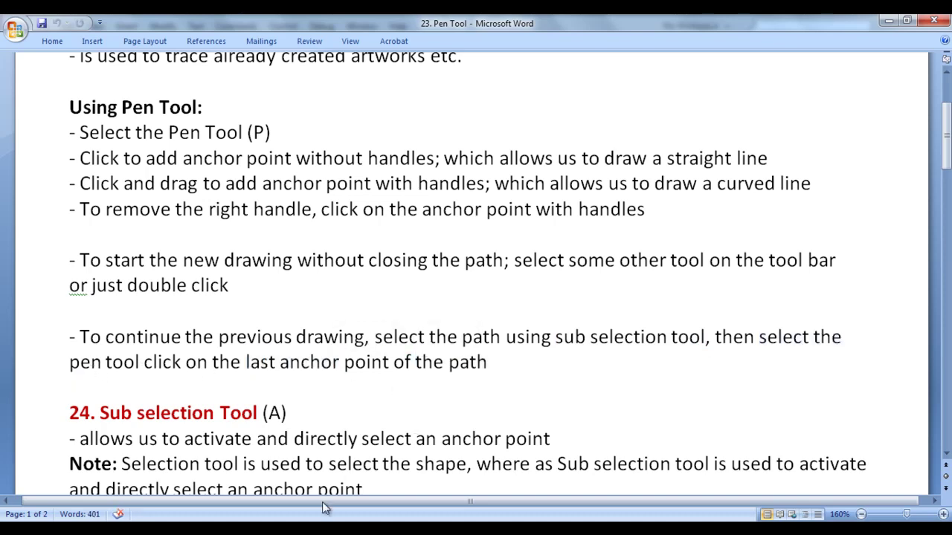
key(alt+Tab)
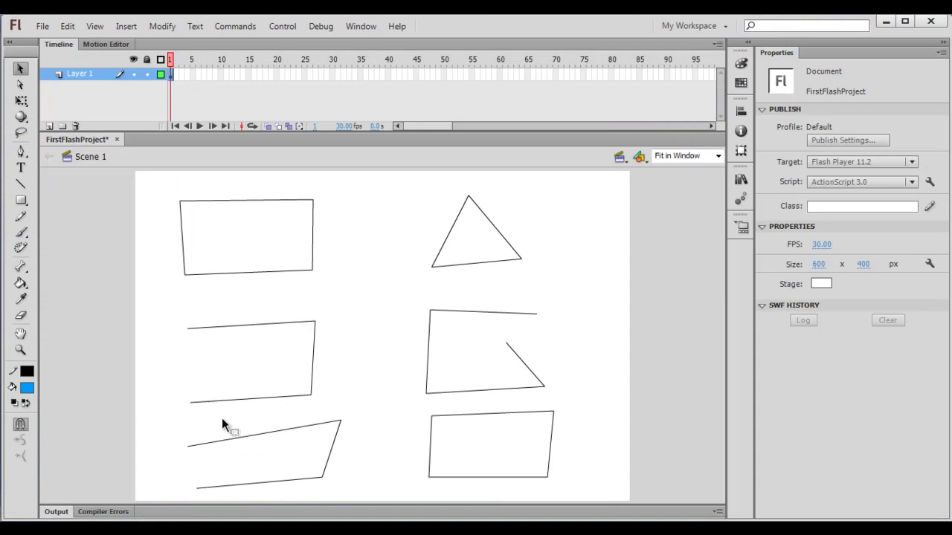
Continue the open path below the rectangle from its last anchor point with the Pen Tool, closing it into a notched shape.
click(20, 87)
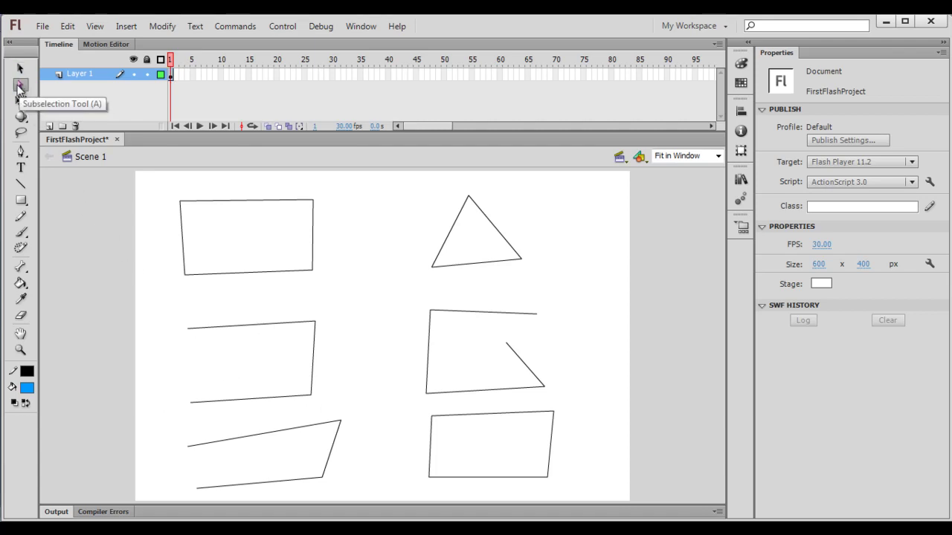
click(289, 323)
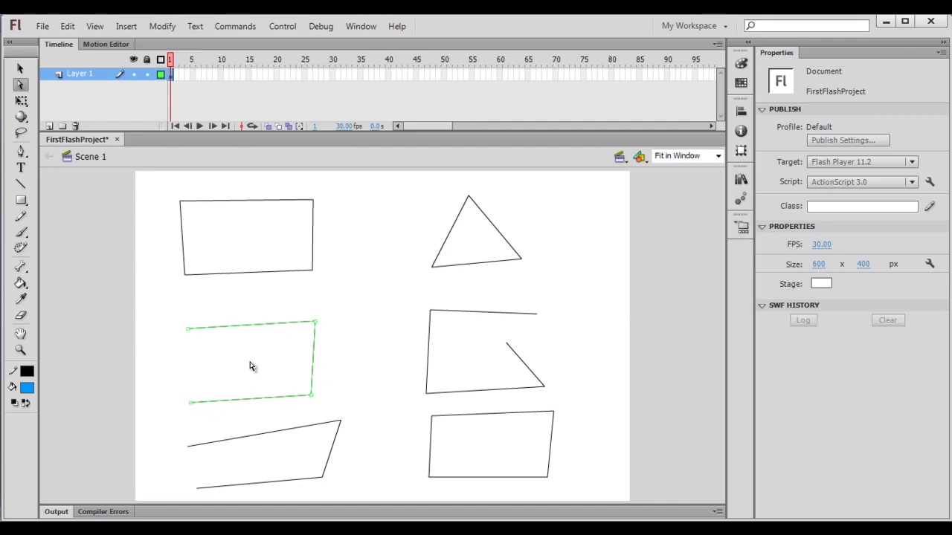
click(21, 151)
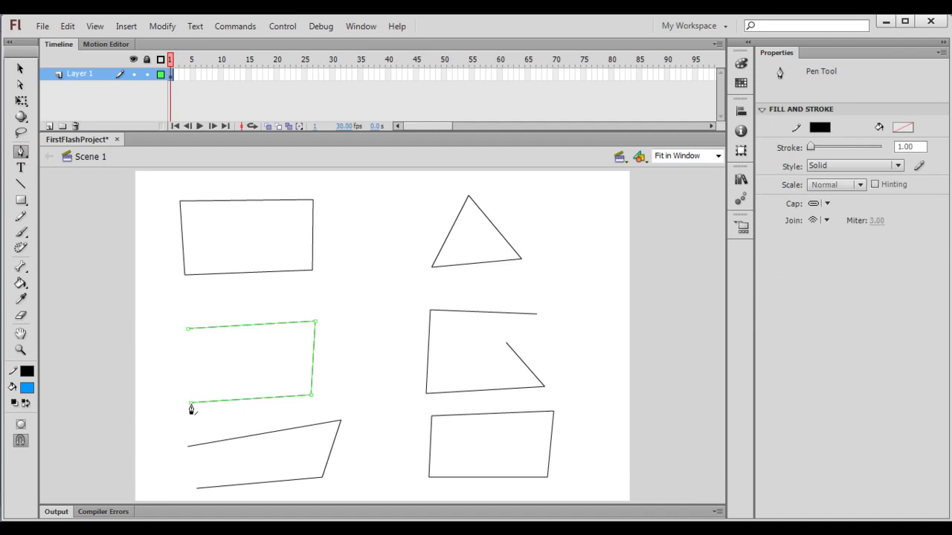
click(280, 365)
click(280, 341)
click(192, 347)
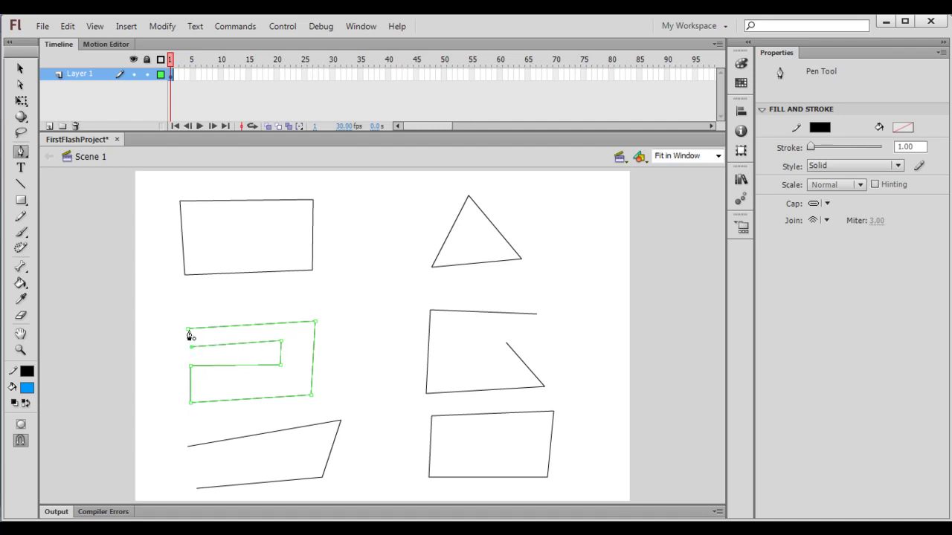
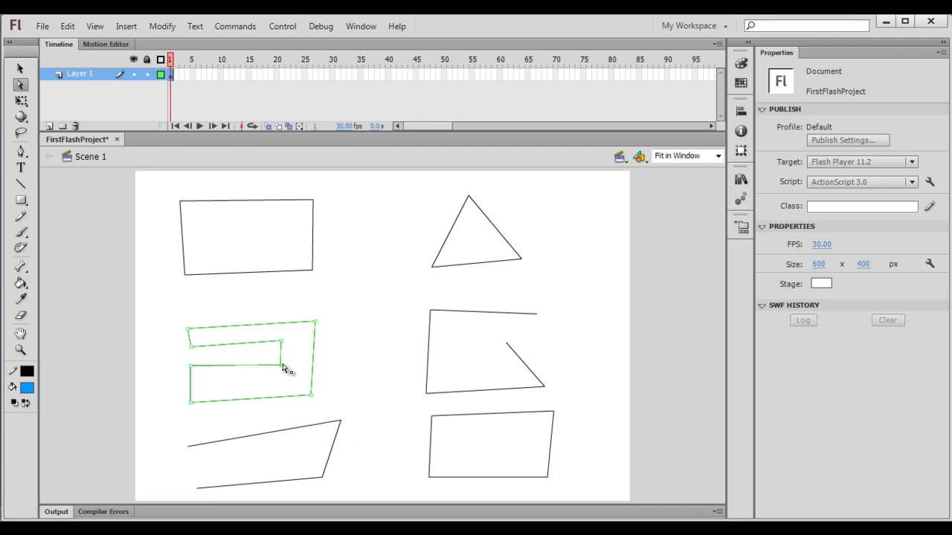
With the Subselection Tool, lower the notched shape's two inner corner anchors and raise the upper end anchor of the open path below the triangle.
drag(281, 365, 276, 379)
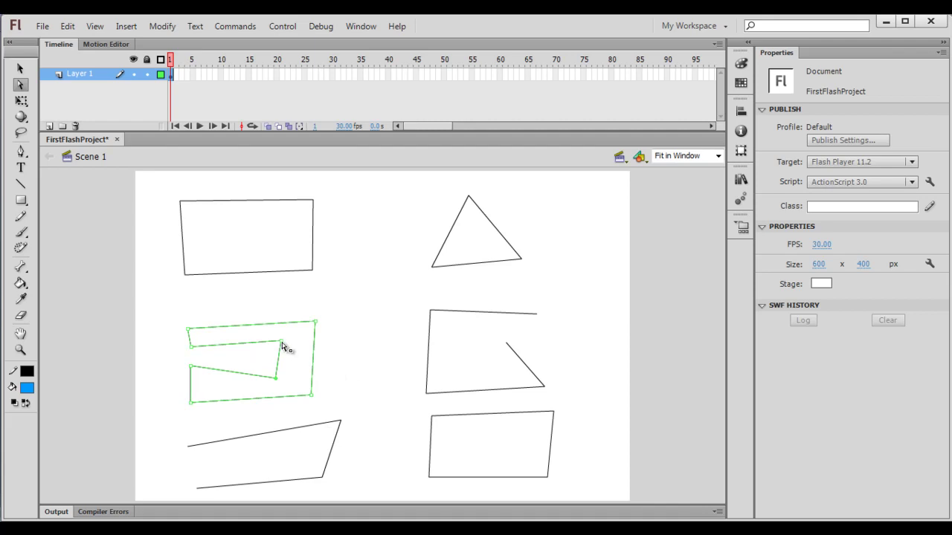
drag(282, 343, 279, 360)
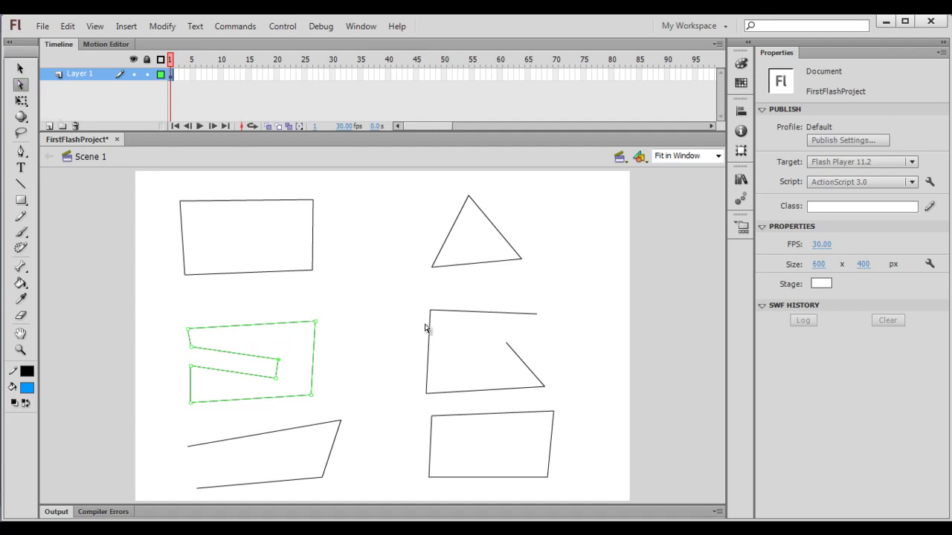
click(477, 313)
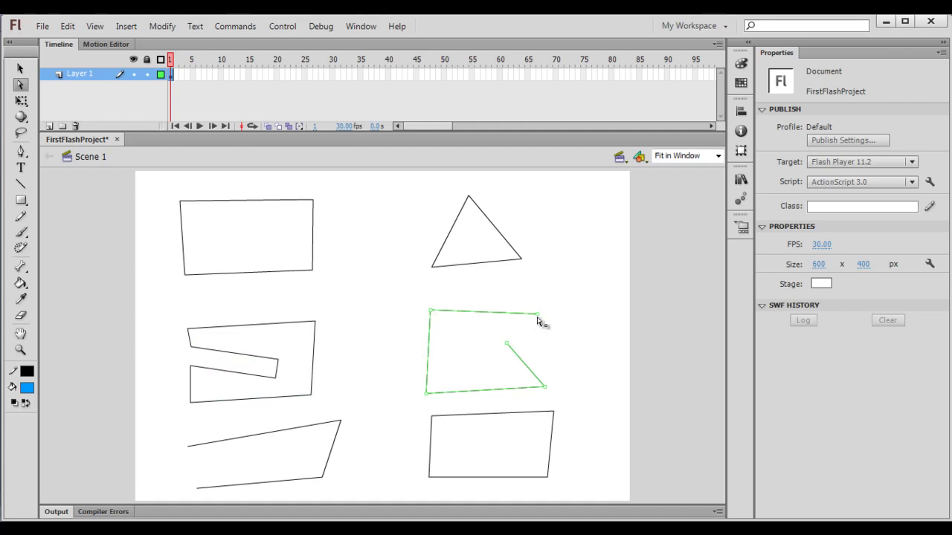
drag(537, 318, 543, 296)
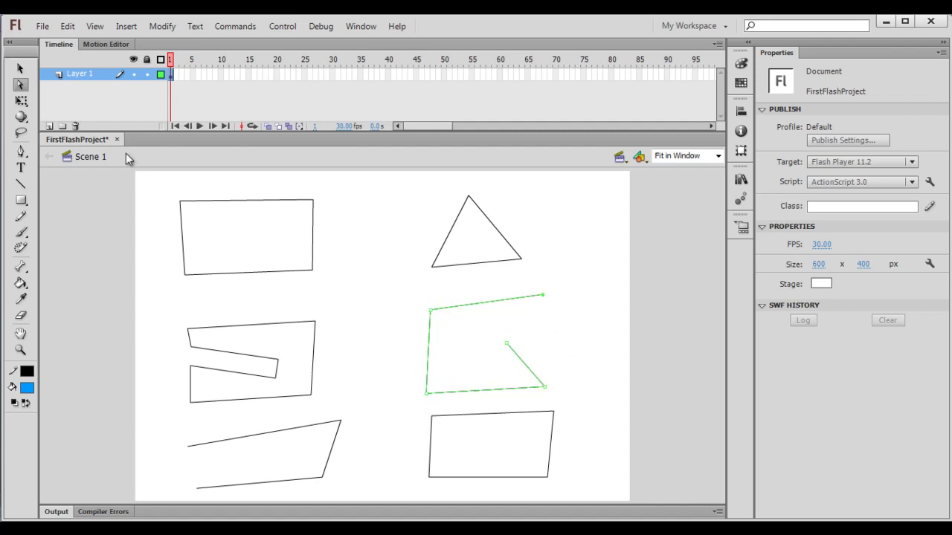
Switch to the Word notes, read how to use the Add Anchor Point Tool, and return to Flash.
key(alt+Tab)
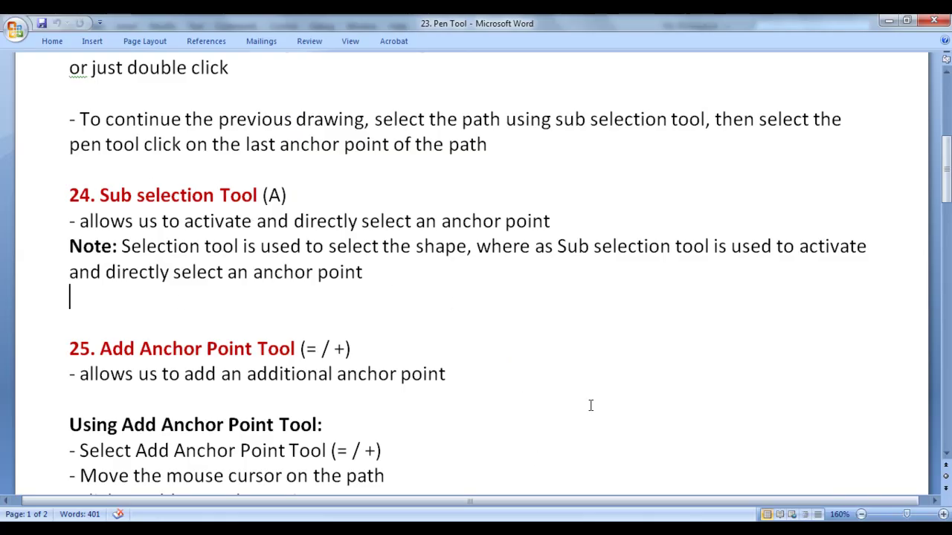
scroll(590, 405, down, 5)
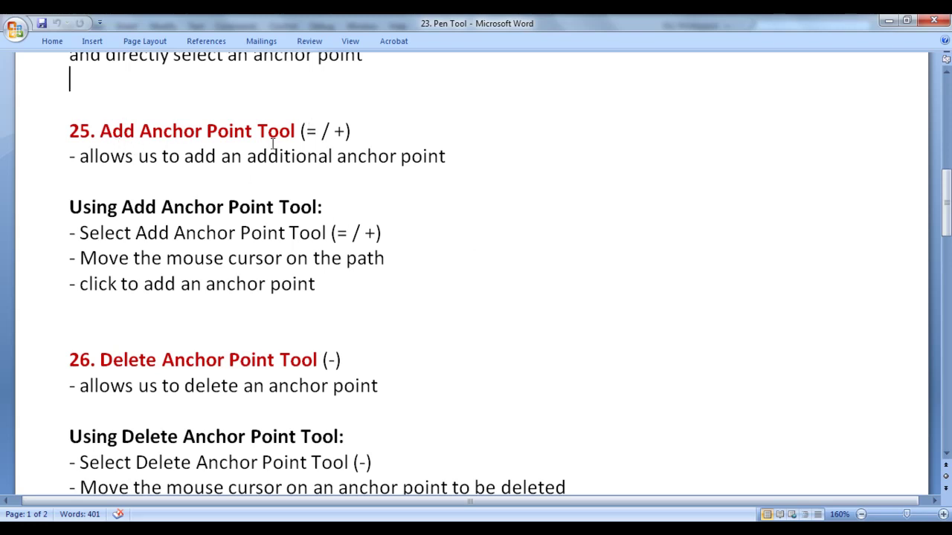
drag(181, 156, 435, 162)
click(486, 216)
drag(80, 232, 316, 232)
click(431, 259)
click(364, 233)
click(448, 244)
drag(80, 258, 402, 261)
drag(80, 284, 321, 289)
click(530, 311)
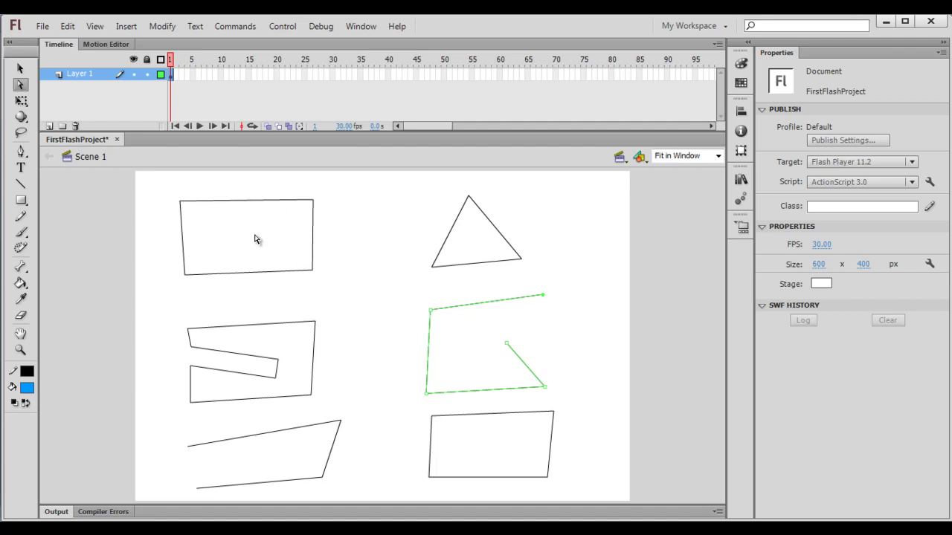
Add an anchor point at the middle of each side of the upper-left rectangle with the Add Anchor Point Tool.
key(=)
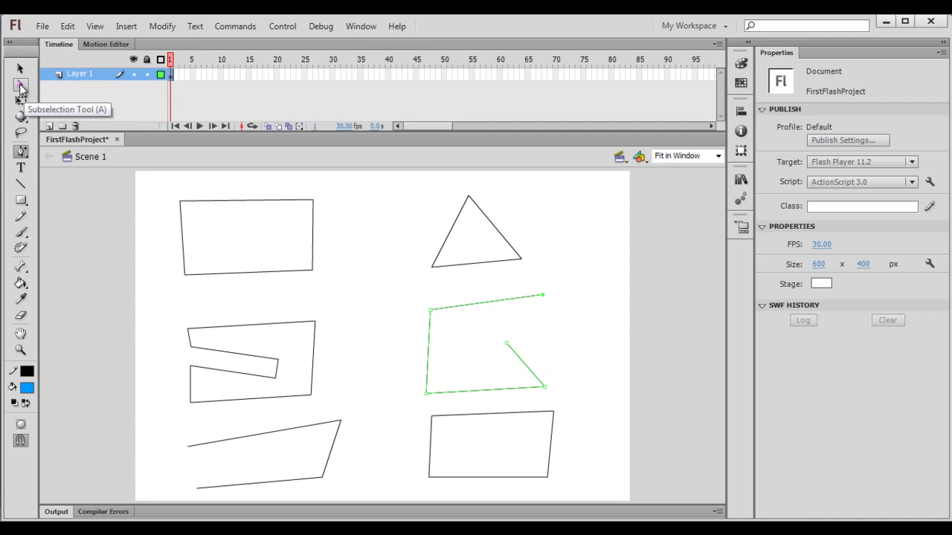
click(20, 86)
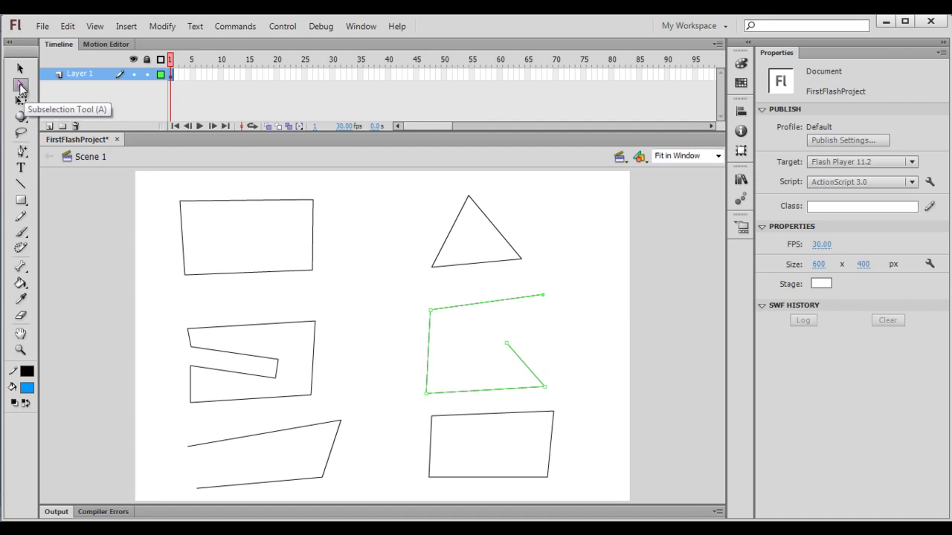
click(244, 202)
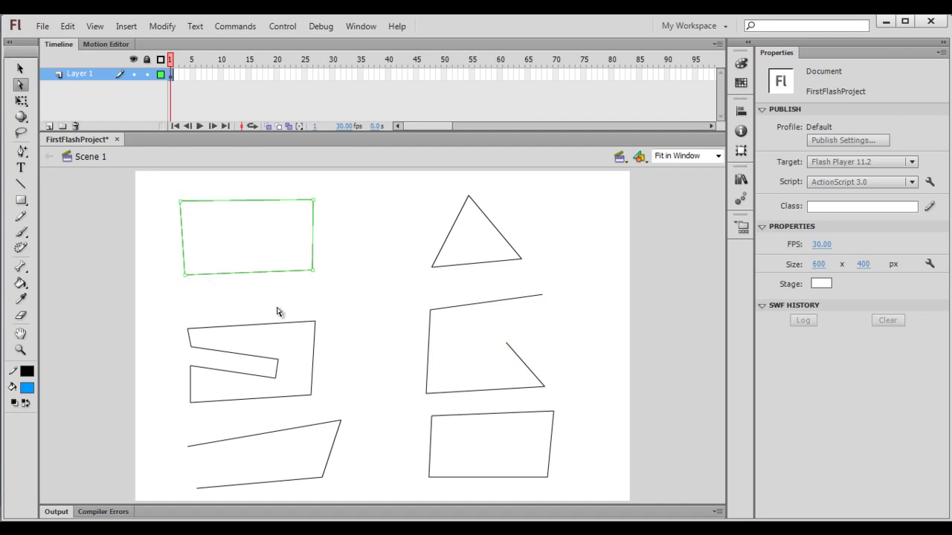
click(21, 151)
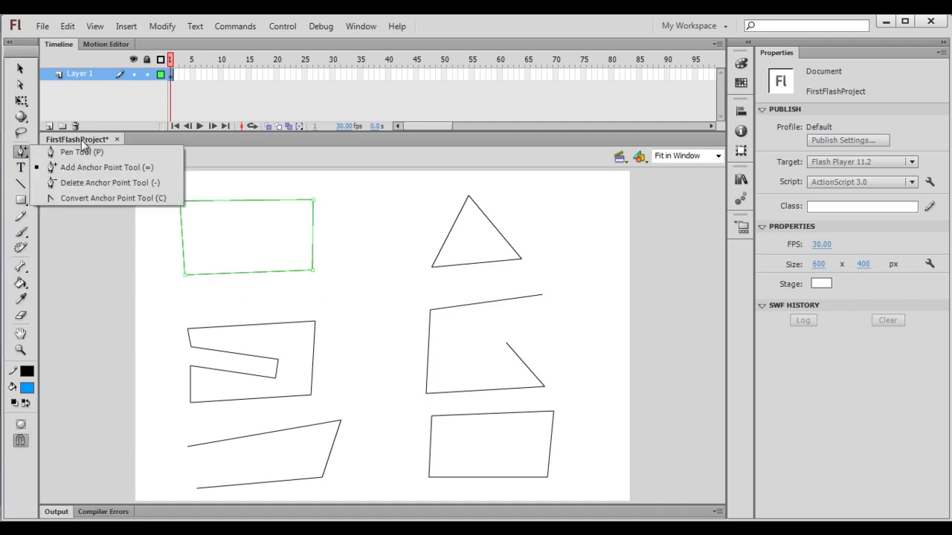
click(137, 167)
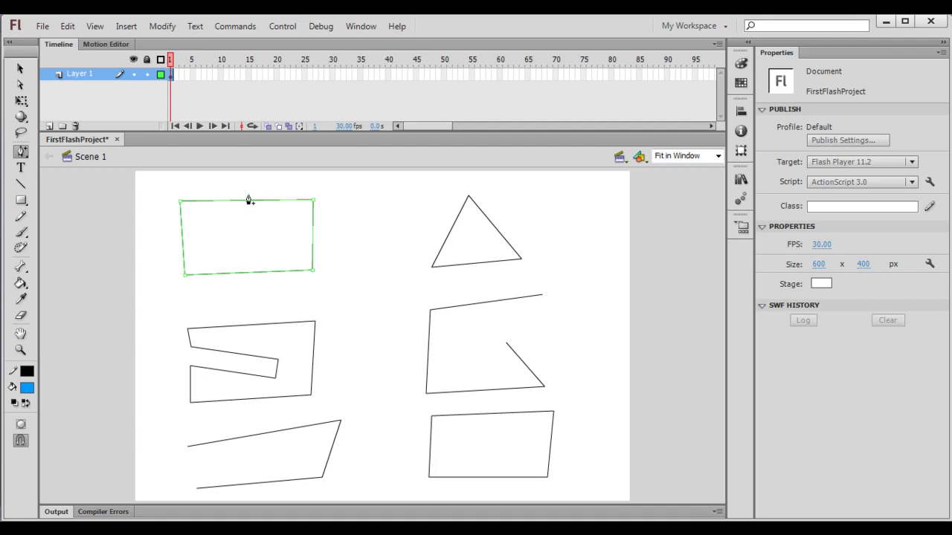
click(313, 234)
click(248, 272)
click(182, 239)
Pull the rectangle's four mid-side anchor points outward with the Subselection Tool to form an eight-sided shape.
click(19, 85)
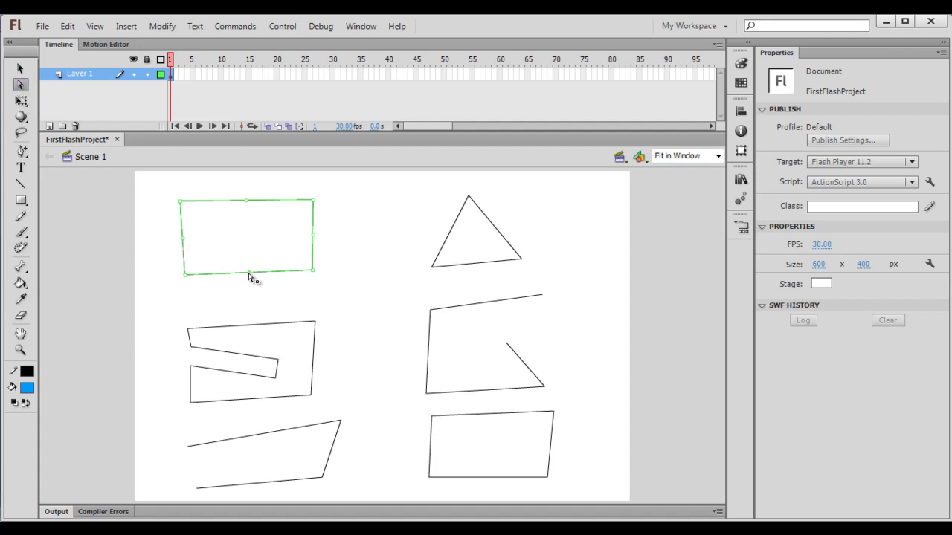
drag(249, 274, 249, 291)
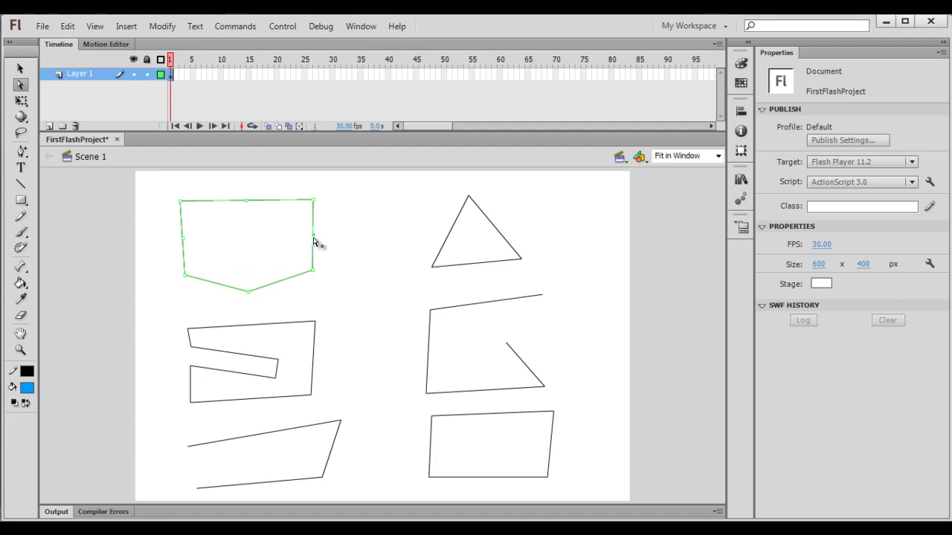
drag(313, 235, 332, 235)
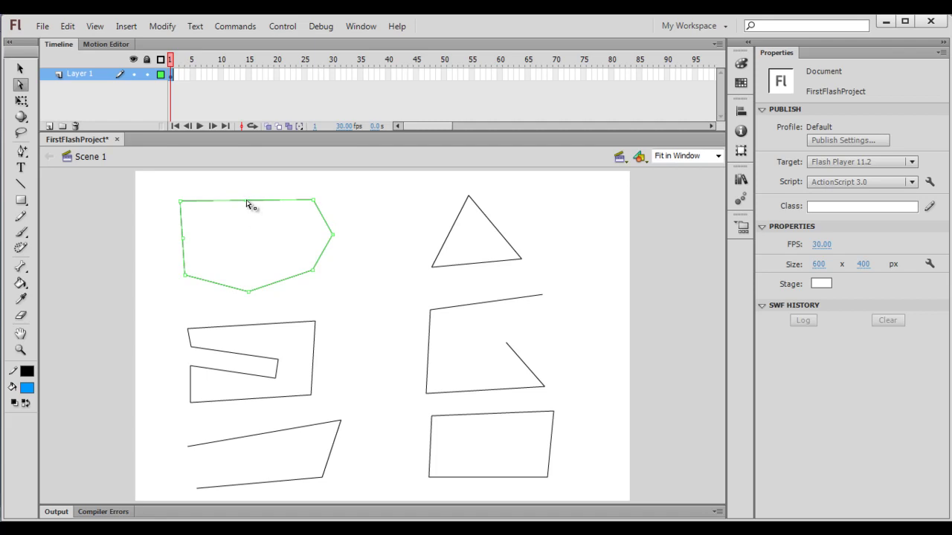
drag(248, 206, 246, 180)
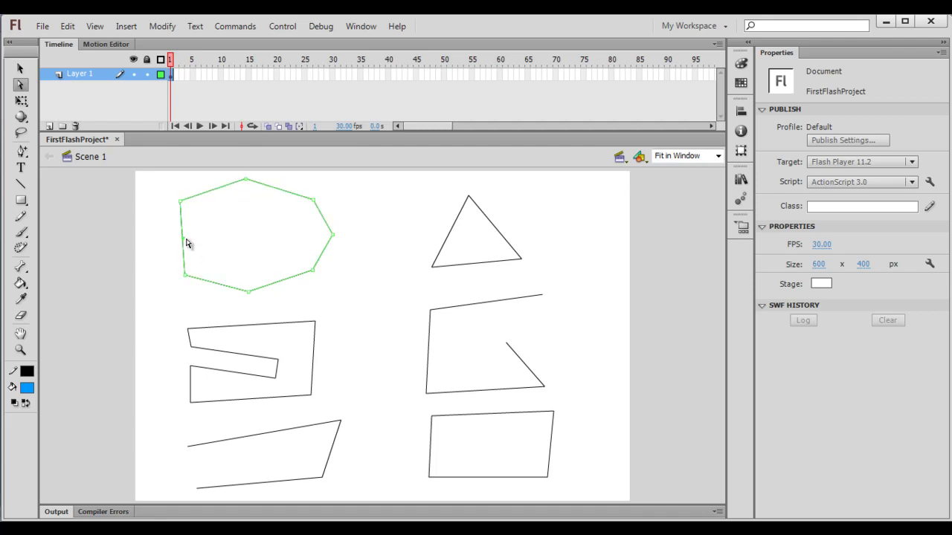
drag(186, 238, 158, 235)
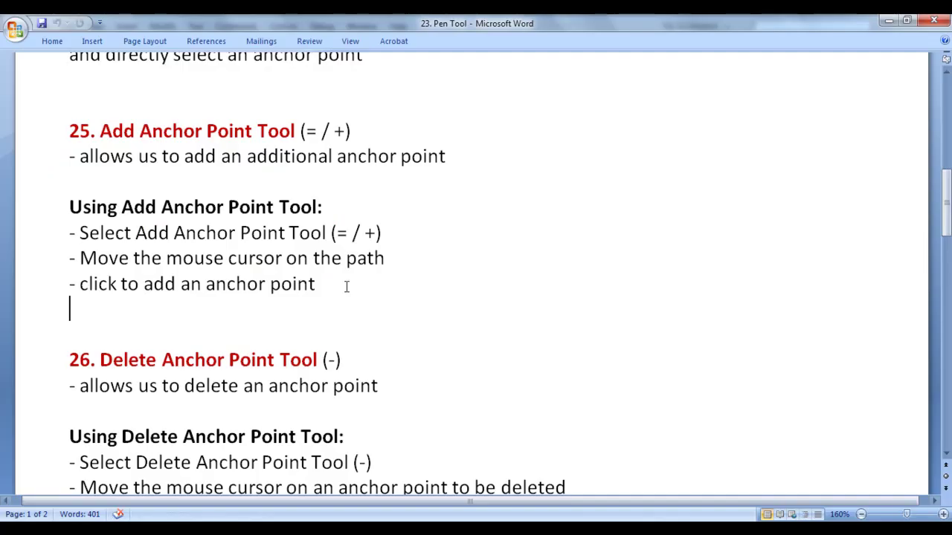
Switch to the Word notes, read how to use the Delete Anchor Point Tool, and return to Flash.
scroll(375, 279, down, 2)
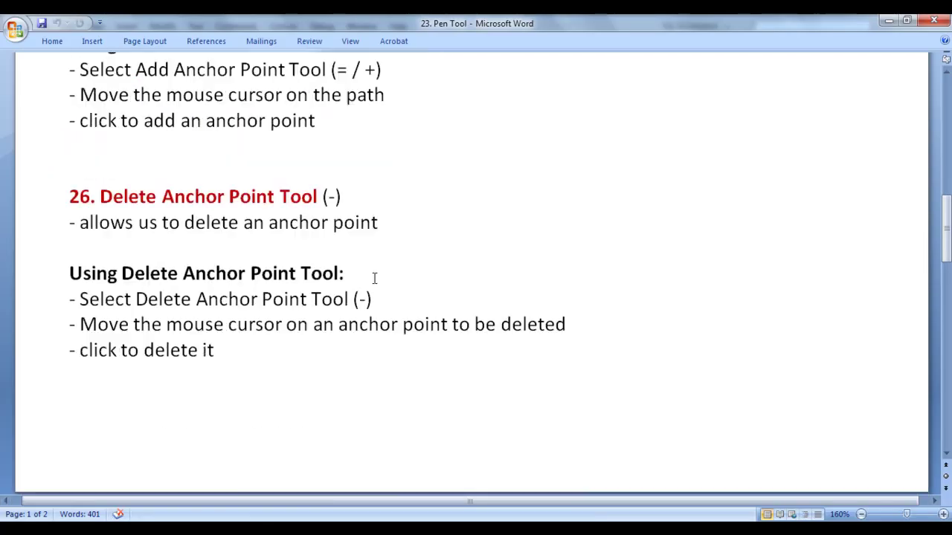
drag(108, 196, 349, 197)
click(455, 222)
drag(80, 222, 451, 253)
click(452, 253)
drag(82, 306, 374, 300)
click(441, 324)
click(421, 304)
drag(81, 325, 598, 336)
click(615, 335)
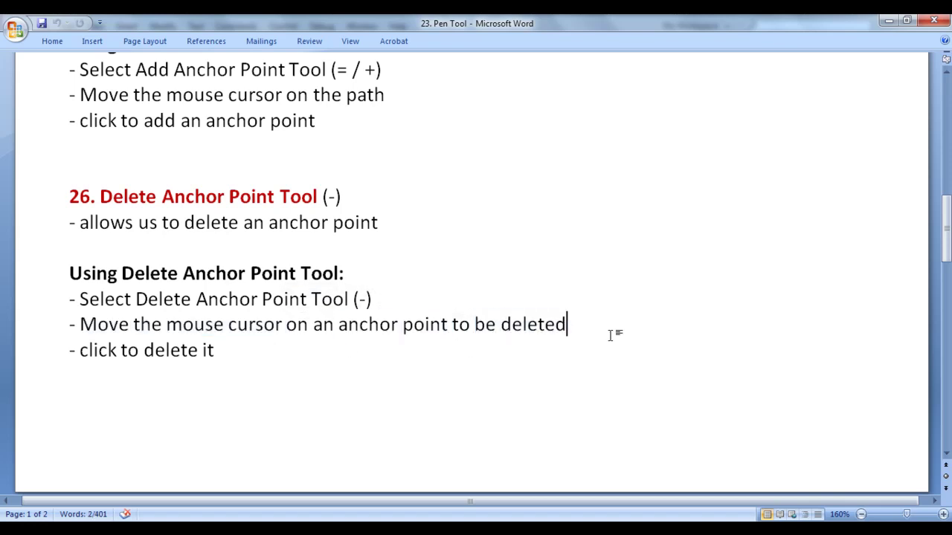
drag(80, 349, 384, 362)
click(384, 362)
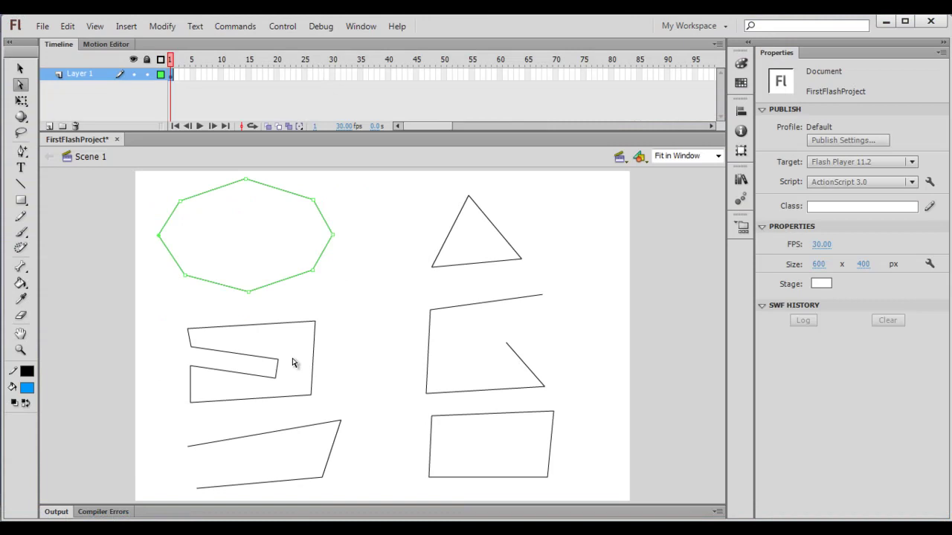
Remove the eight-sided shape's four outer mid-side anchor points with the Delete Anchor Point Tool.
click(20, 151)
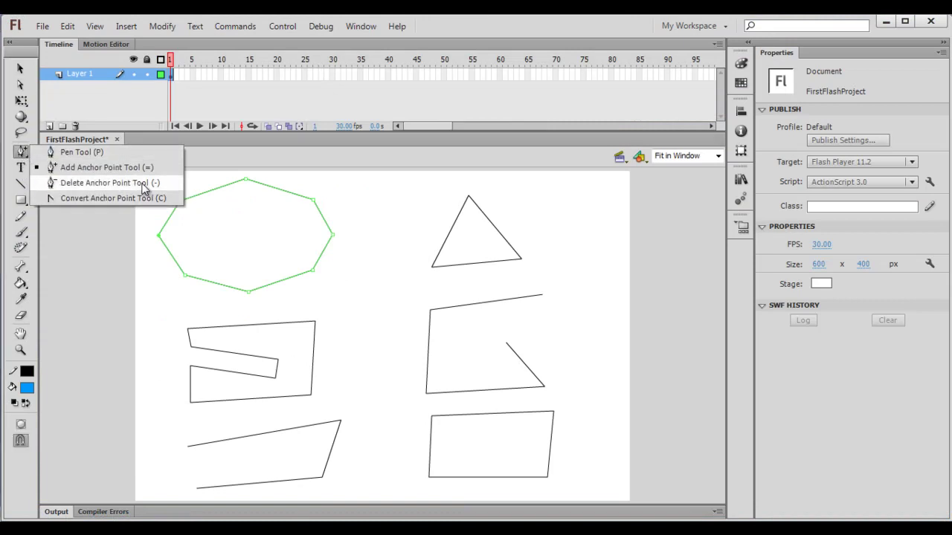
click(134, 183)
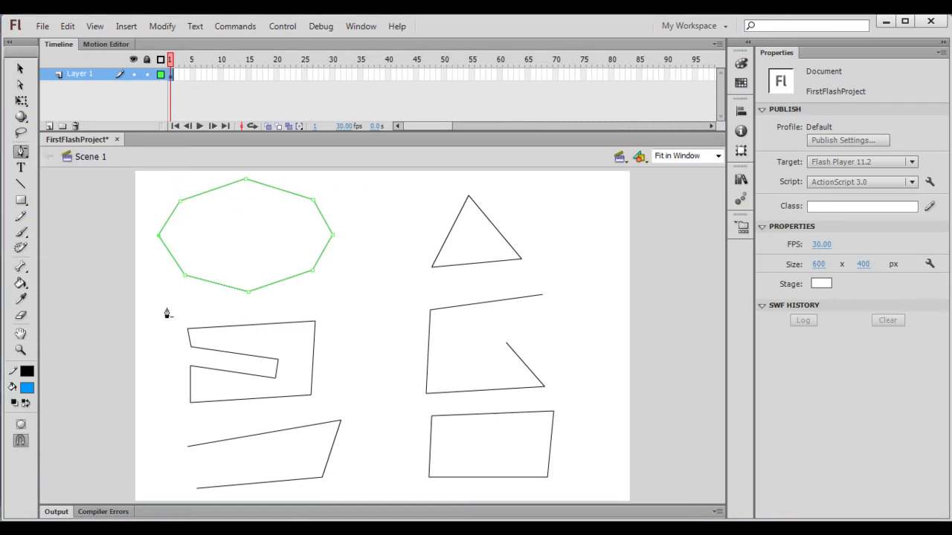
click(158, 238)
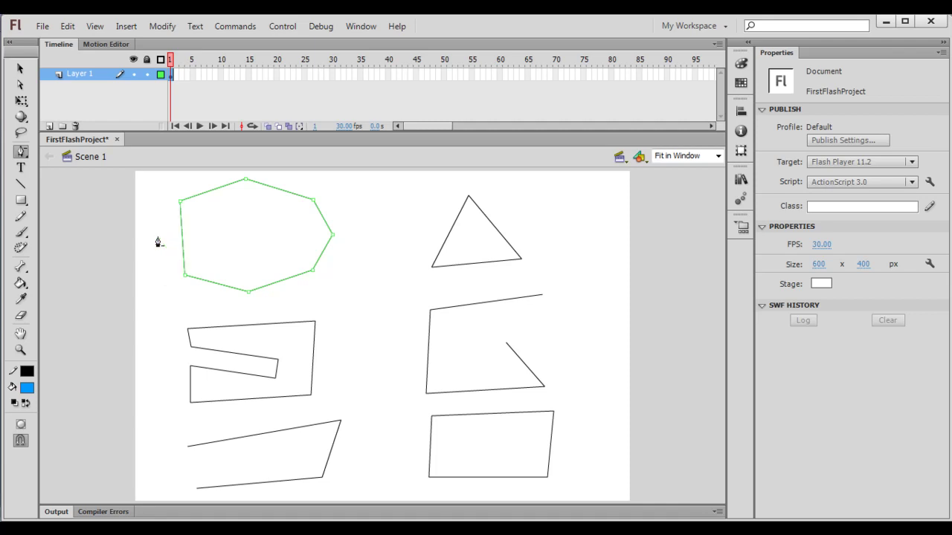
click(246, 183)
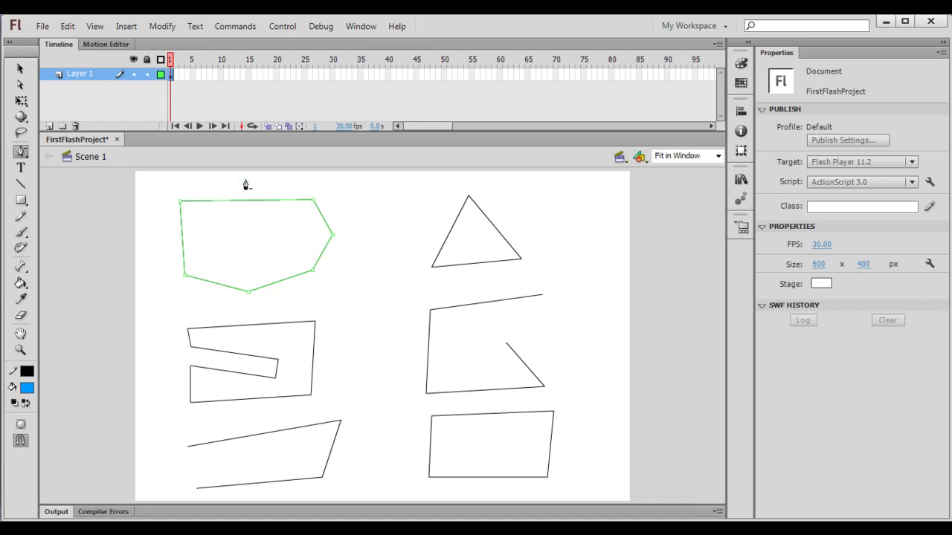
click(333, 236)
click(249, 292)
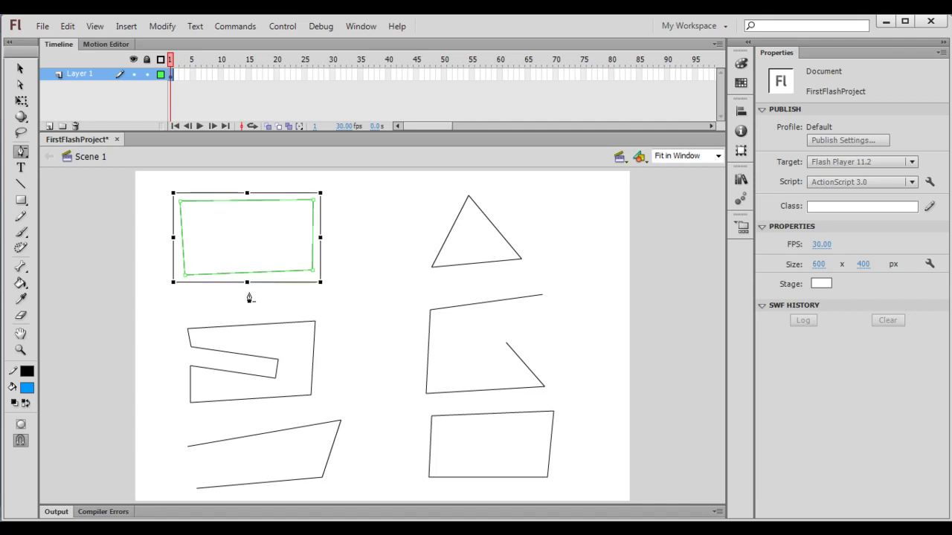
Clear the stage and draw a closed four-sided path in its middle with the Pen Tool.
key(ctrl+a)
key(Delete)
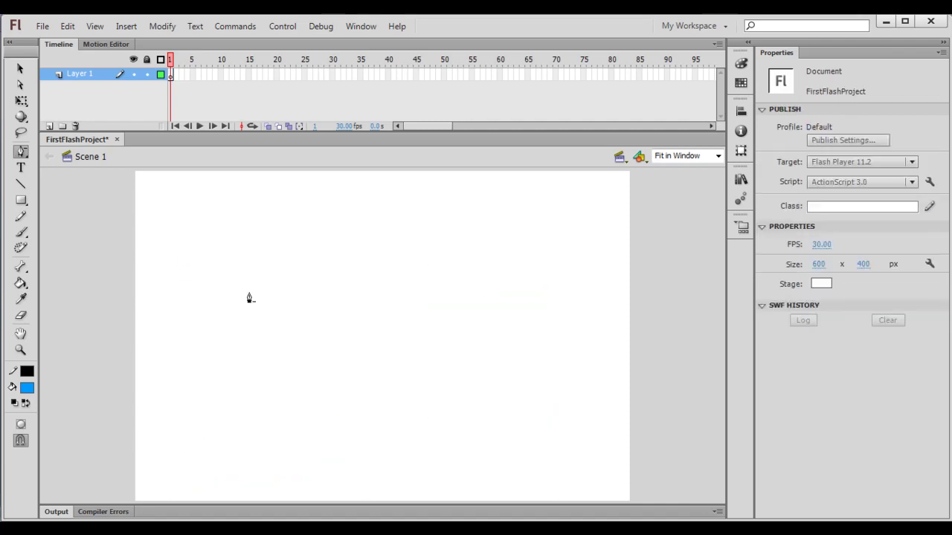
click(21, 151)
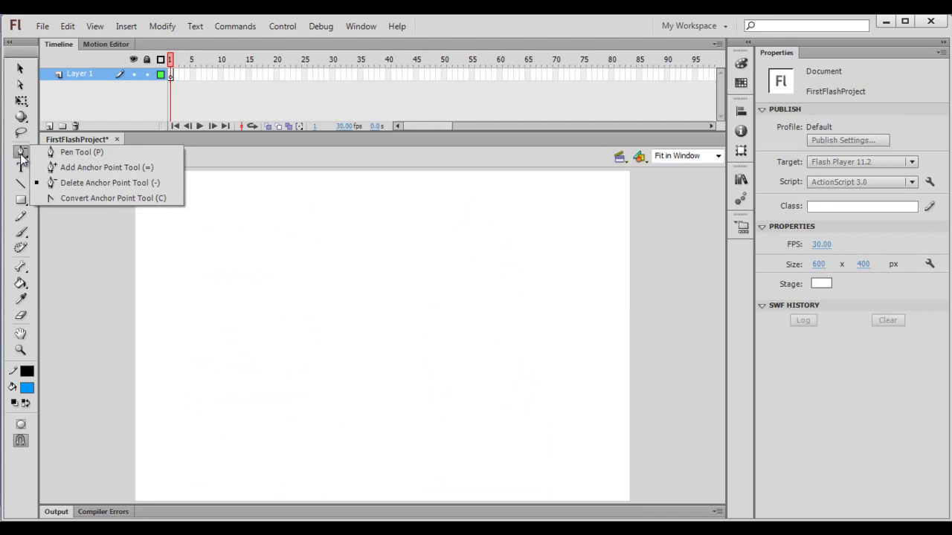
click(82, 153)
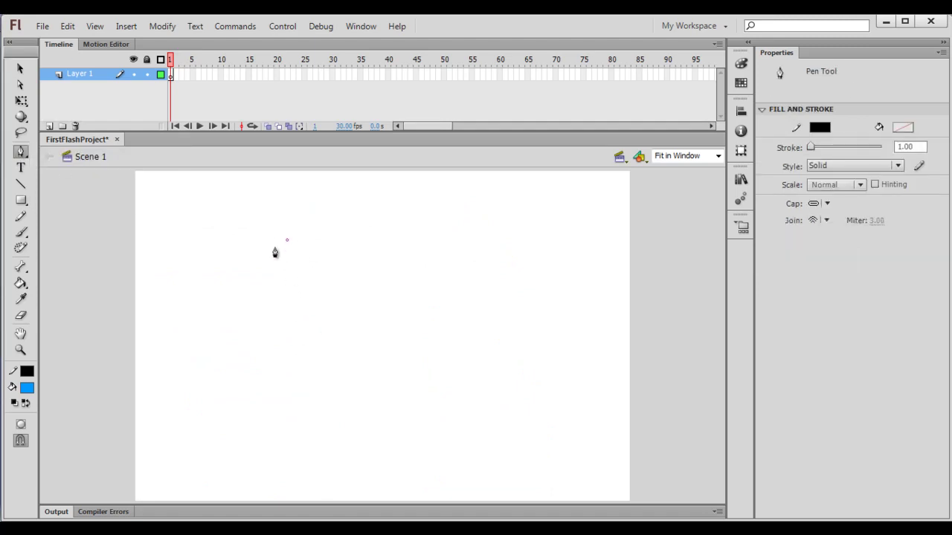
click(461, 234)
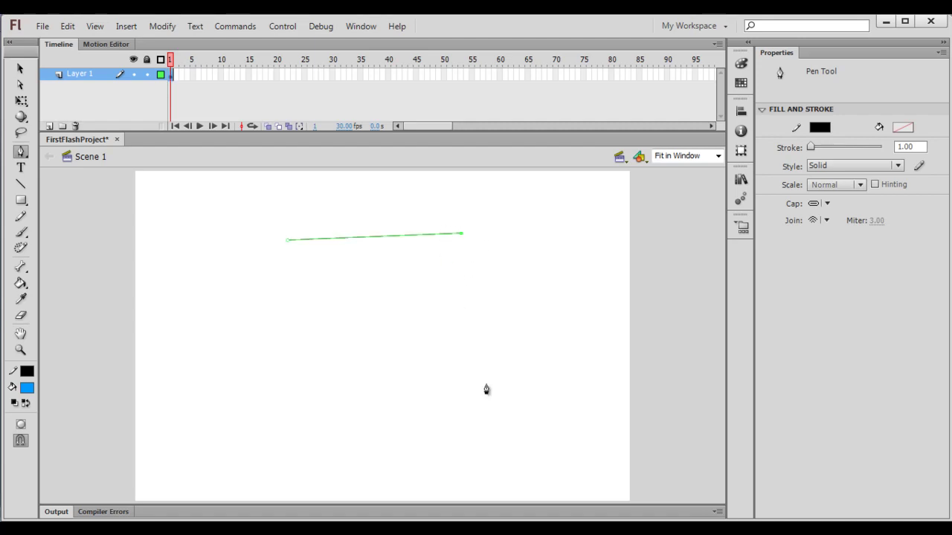
click(466, 354)
click(292, 358)
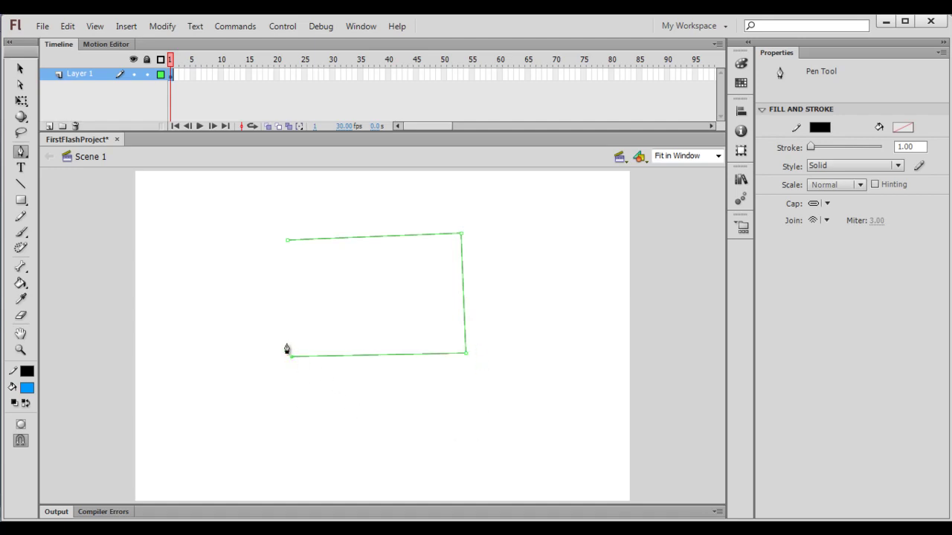
click(287, 242)
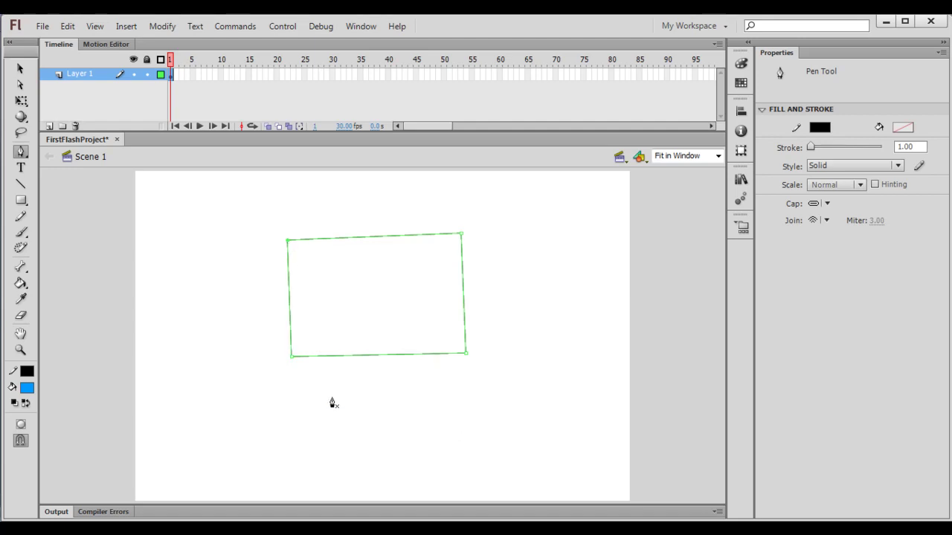
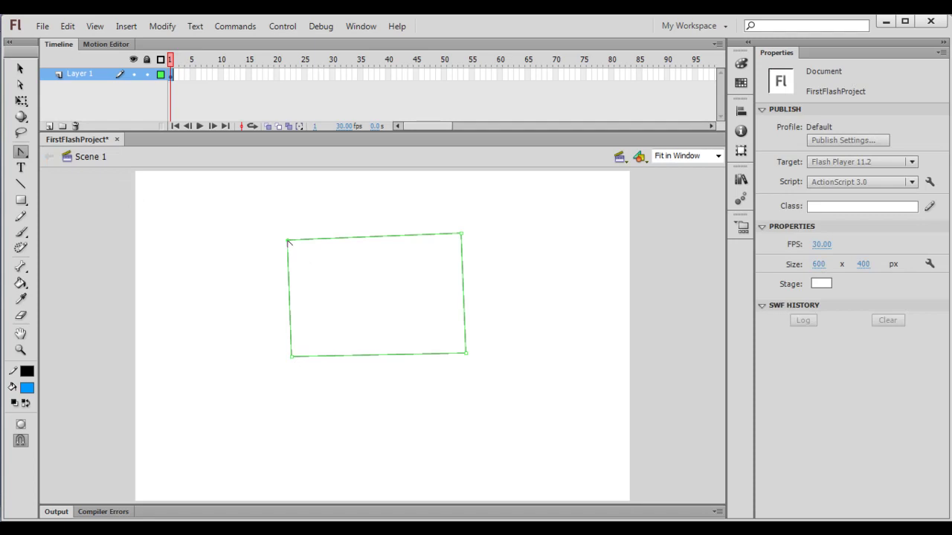
Convert the rectangle's upper-left and lower-right corners to curved anchor points with handles using the Convert Anchor Point Tool.
drag(289, 242, 342, 205)
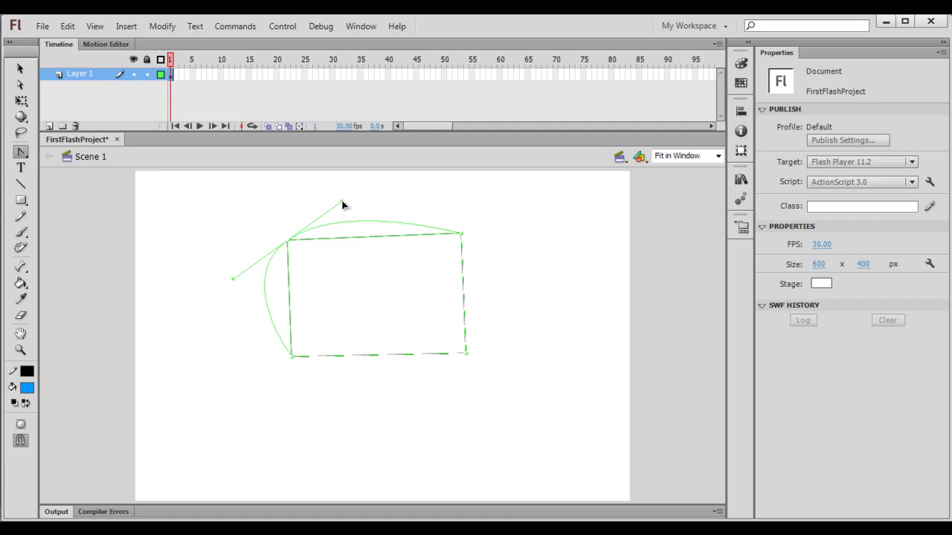
drag(342, 205, 323, 202)
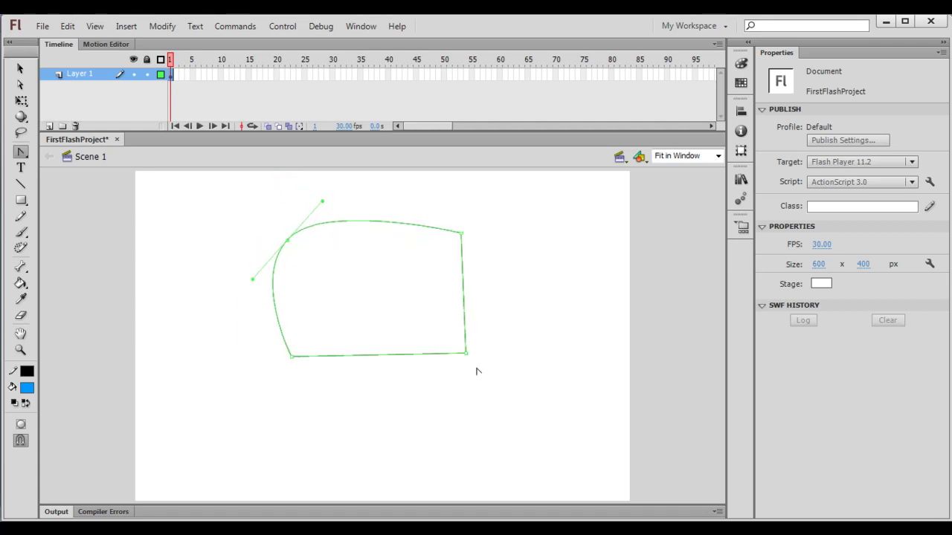
drag(466, 354, 513, 302)
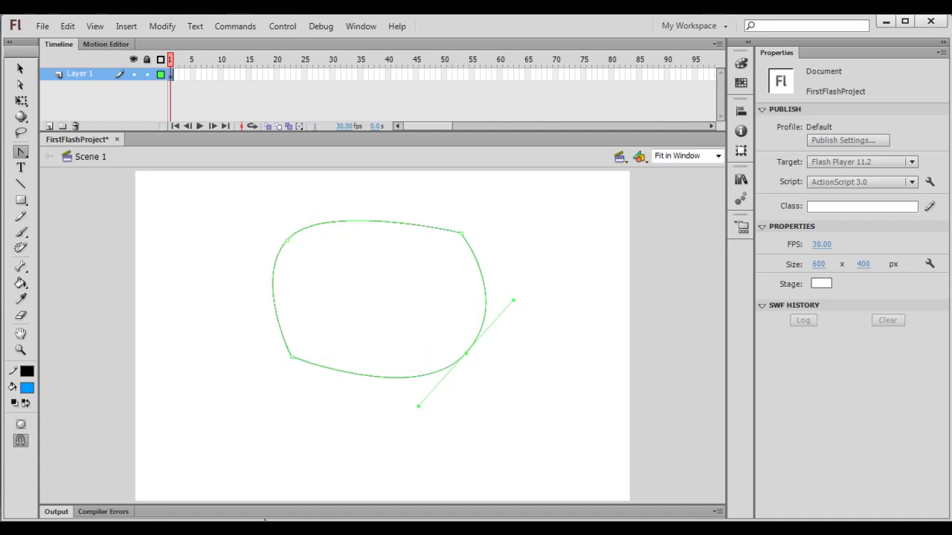
Switch to the Word notes, read how to convert an anchor point with handles to one without, and return to Flash.
key(alt+Tab)
click(79, 371)
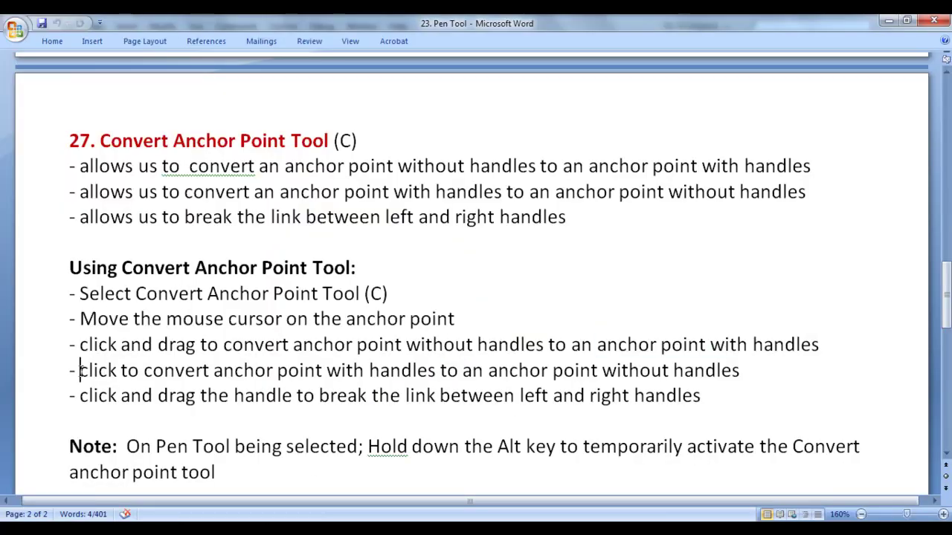
drag(79, 370, 324, 369)
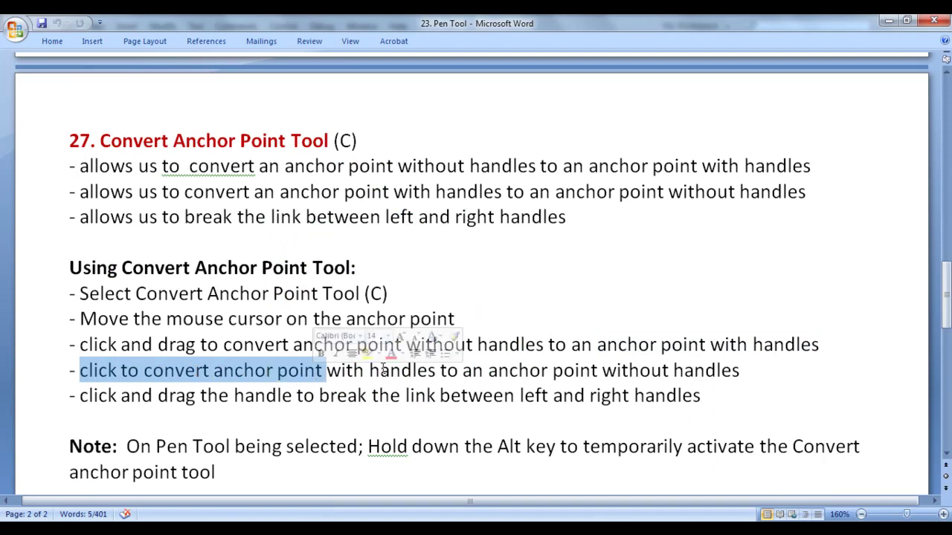
drag(488, 370, 741, 370)
click(765, 372)
click(79, 370)
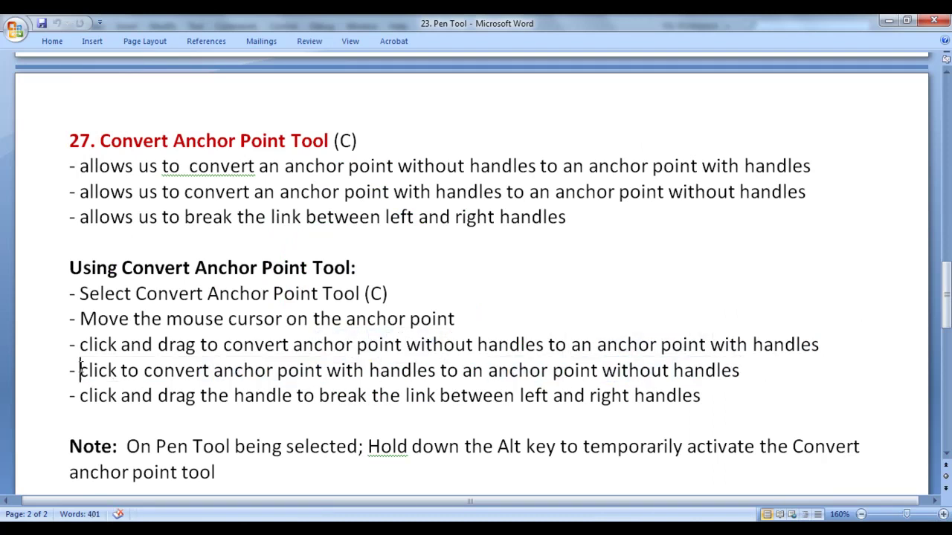
drag(79, 370, 424, 370)
click(499, 370)
drag(489, 371, 741, 370)
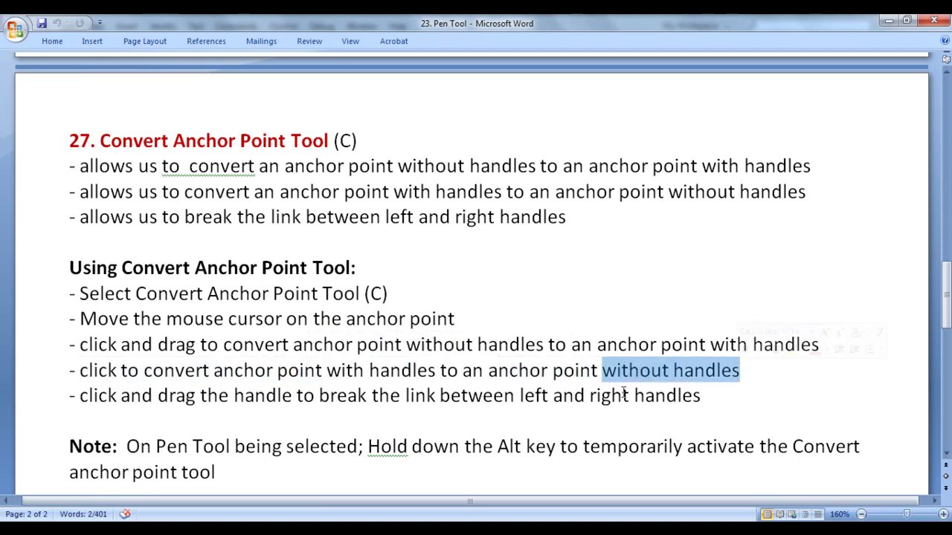
key(alt+Tab)
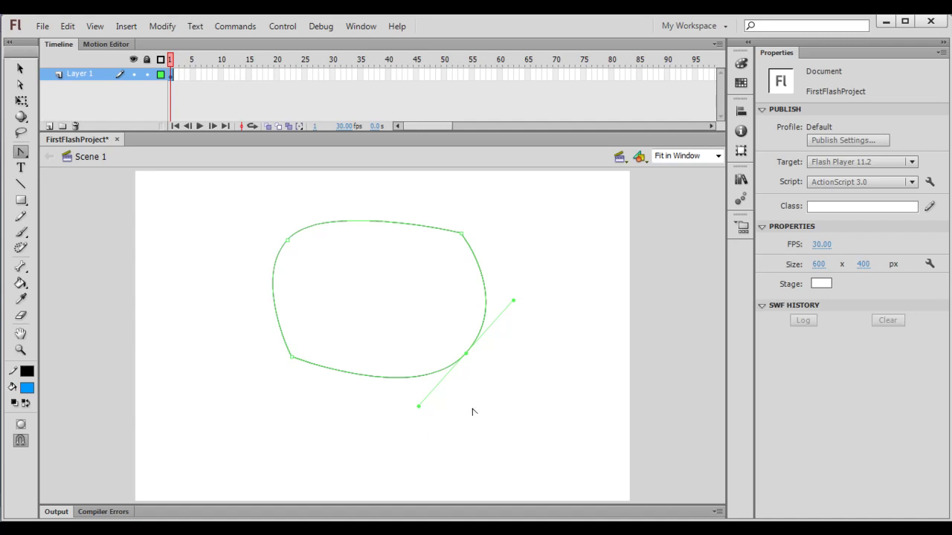
Convert the lower-right and upper-left curved anchor points back to corner points without handles.
click(465, 355)
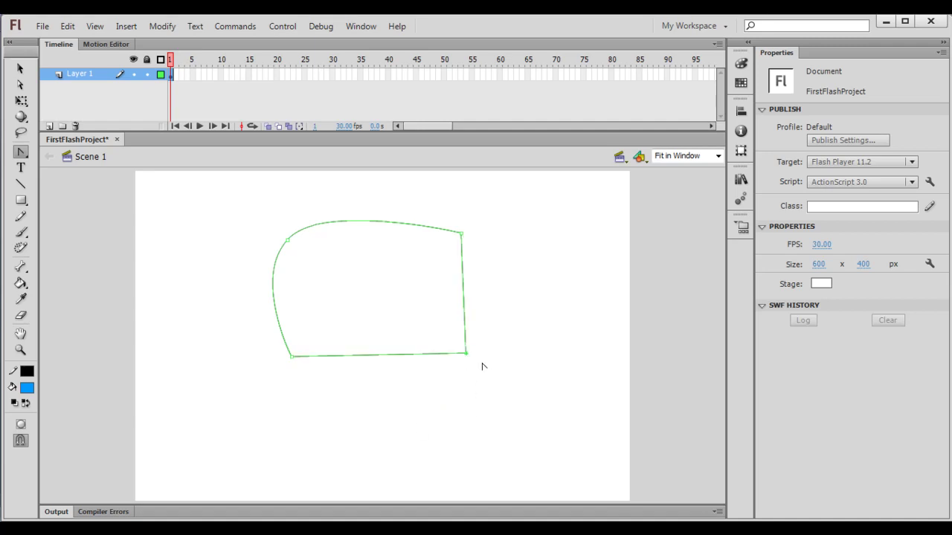
click(289, 241)
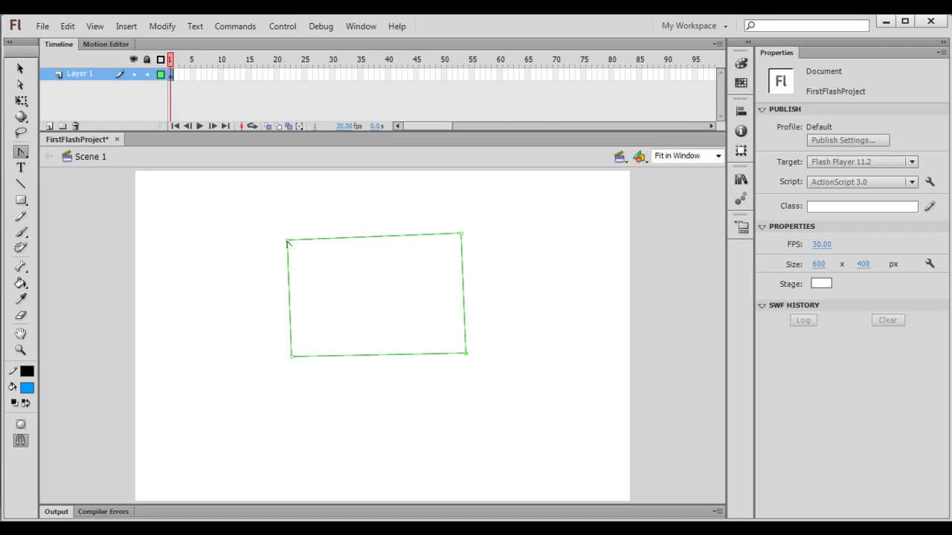
Pull handles out of the upper-left and lower-right corners again, curving the four adjoining sides outward.
drag(288, 241, 346, 198)
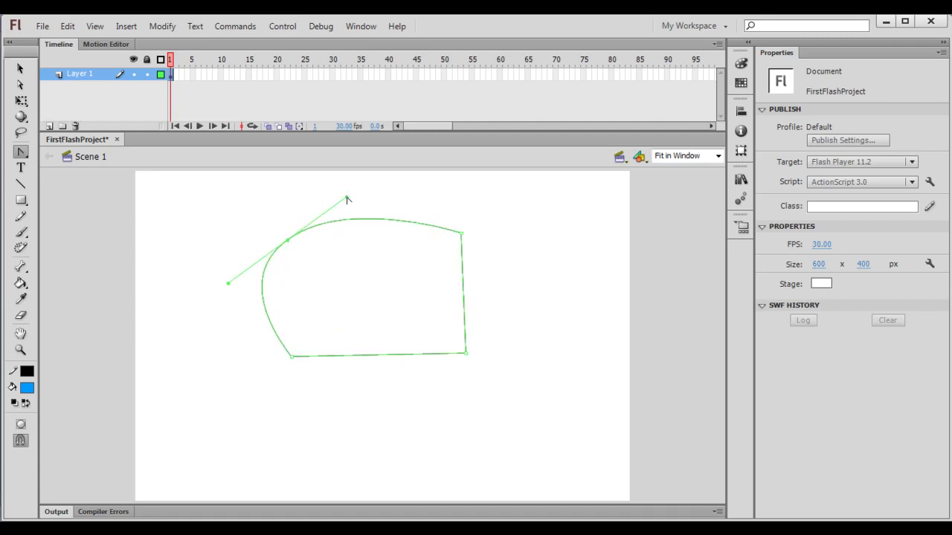
drag(466, 354, 516, 299)
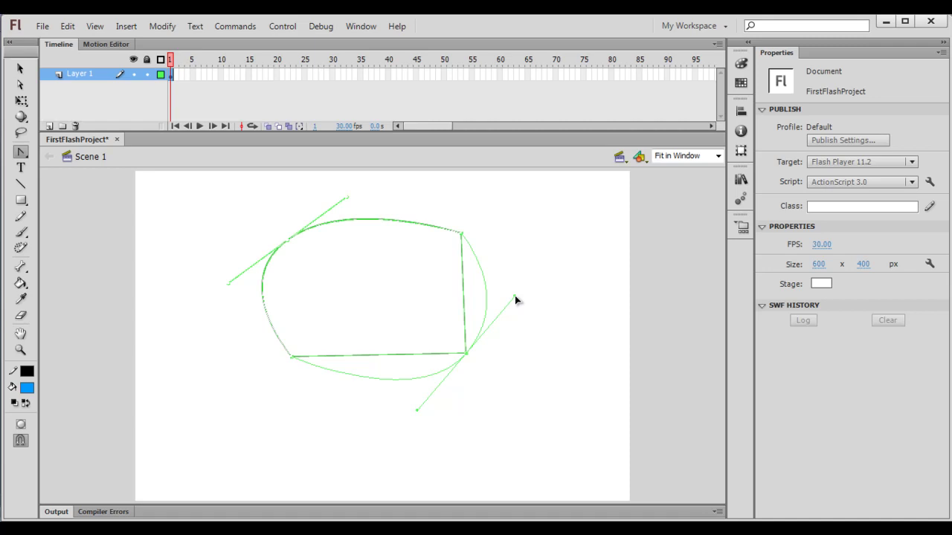
mouse_move(514, 297)
mouse_down()
mouse_move(466, 281)
mouse_move(493, 282)
mouse_move(520, 299)
mouse_move(424, 272)
mouse_move(538, 295)
mouse_move(440, 284)
mouse_move(516, 292)
mouse_up()
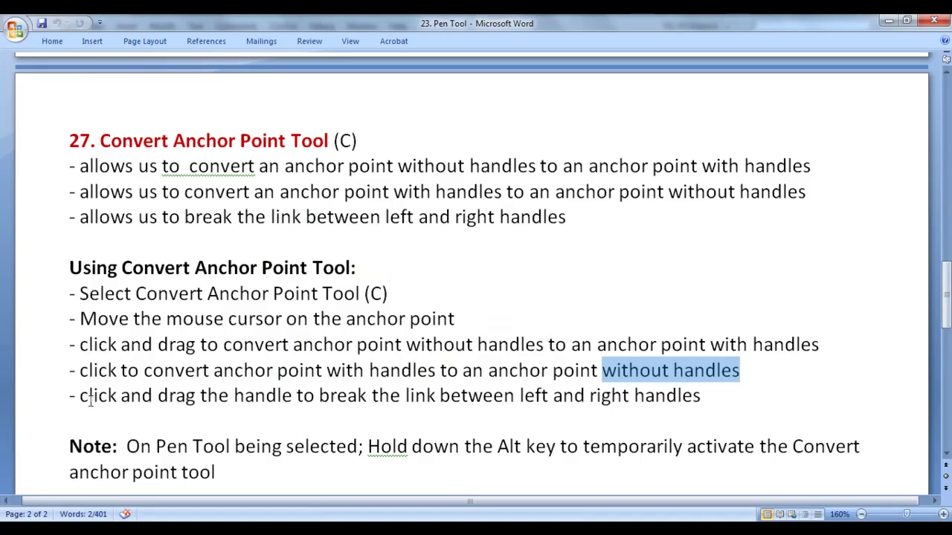
Read in the Word notes how to break the link between left and right handles, and return to Flash.
drag(79, 396, 318, 396)
drag(405, 396, 518, 396)
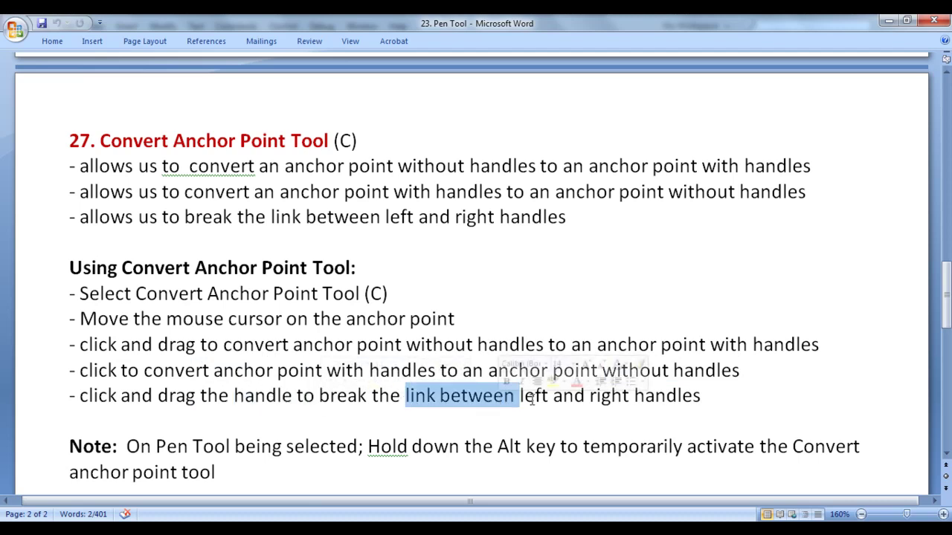
double_click(532, 399)
double_click(591, 400)
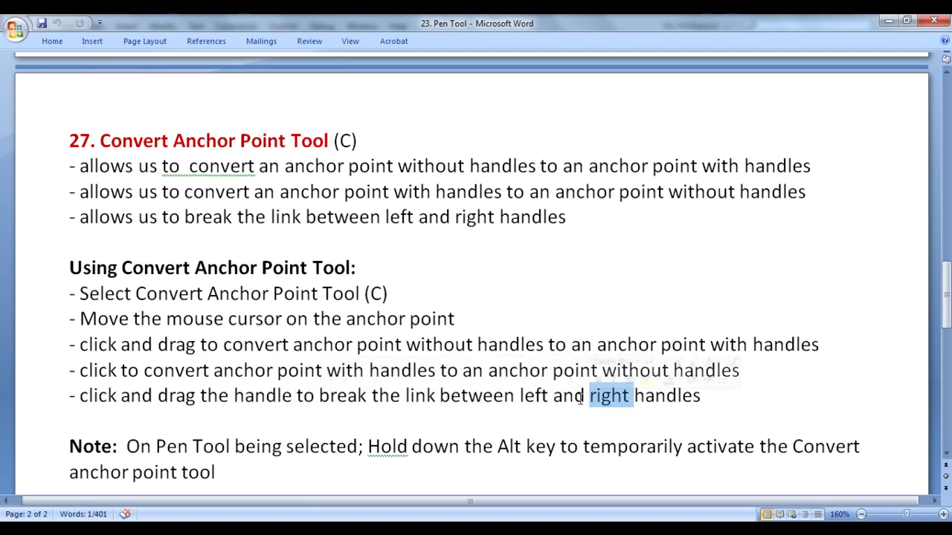
drag(136, 294, 409, 321)
click(80, 399)
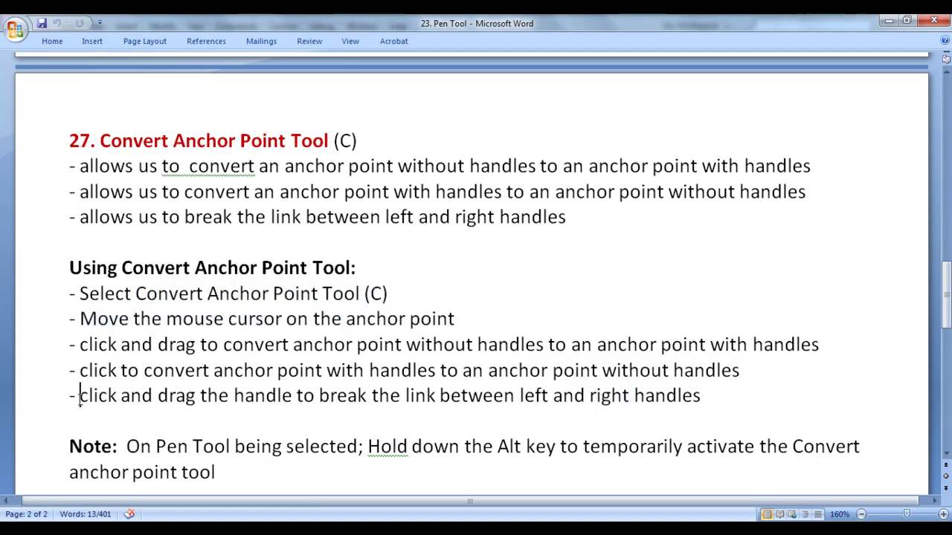
drag(80, 400, 269, 402)
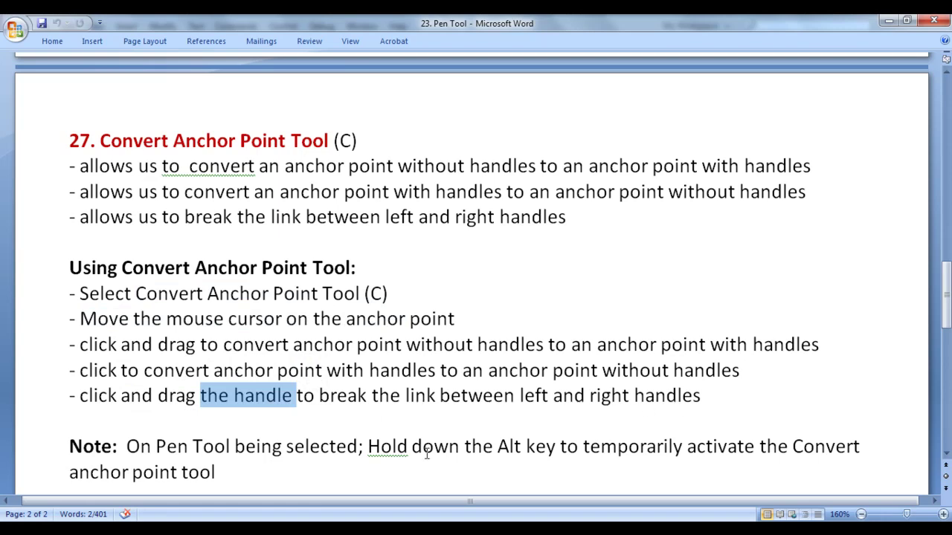
click(298, 513)
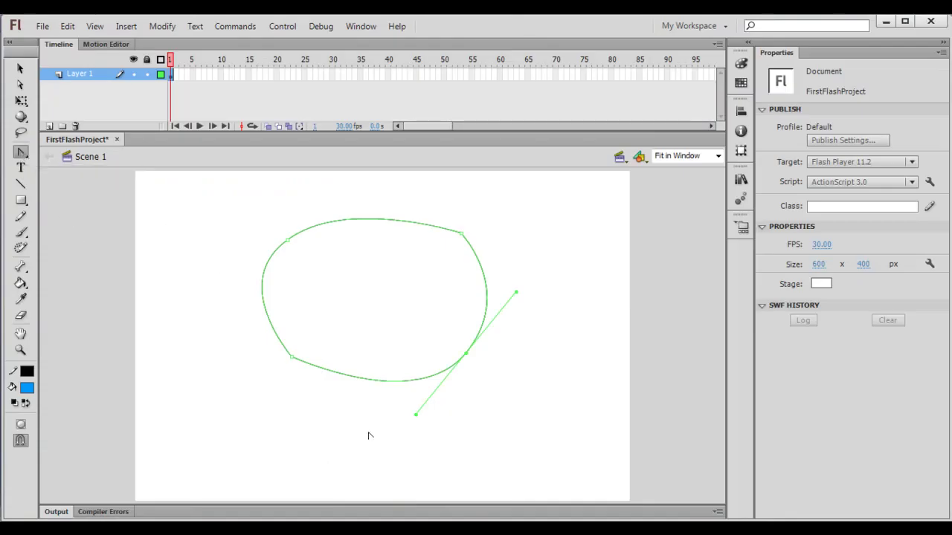
Break the link between the lower-right anchor point's handles and move each inward so the bottom and right sides curve inward.
drag(416, 419, 354, 291)
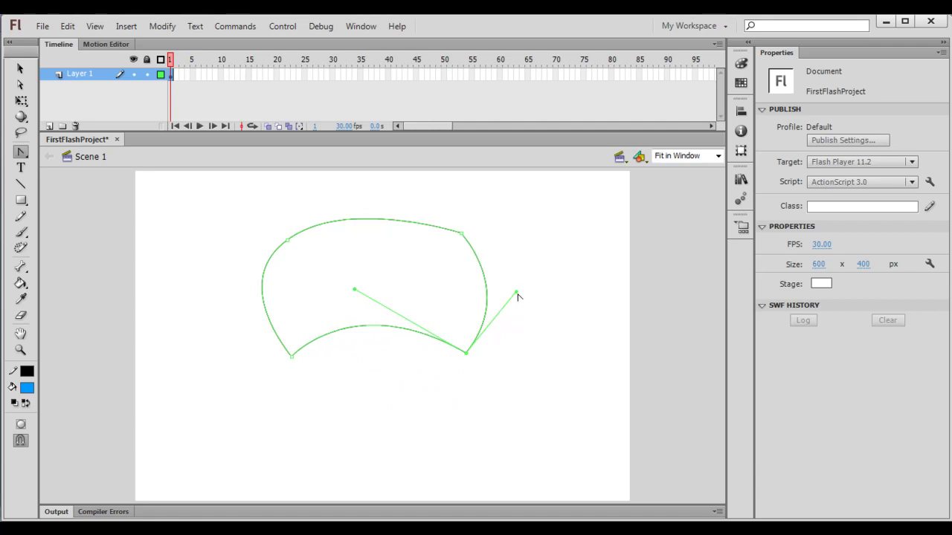
drag(516, 295, 401, 260)
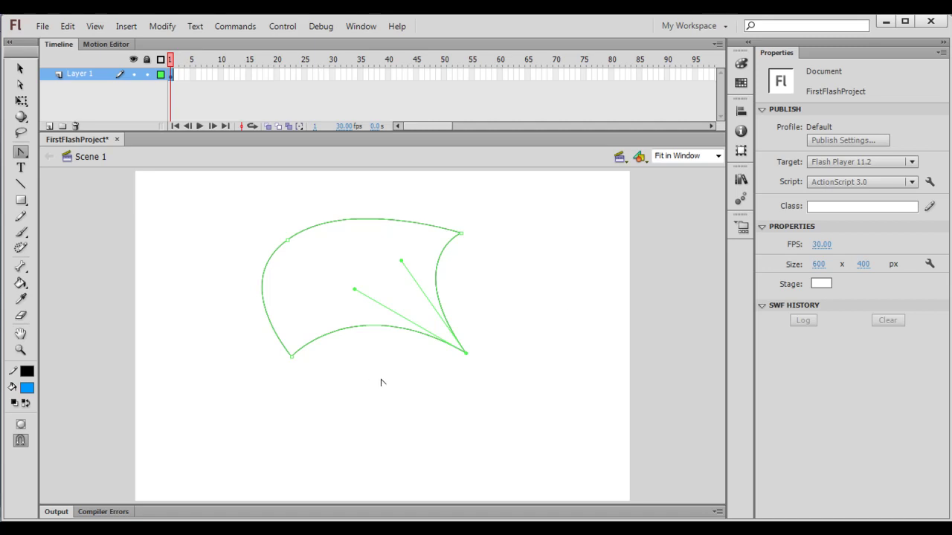
Clear the stage and read the Word note on temporarily activating the Convert Anchor Point Tool from the Pen Tool.
key(ctrl+a)
key(Delete)
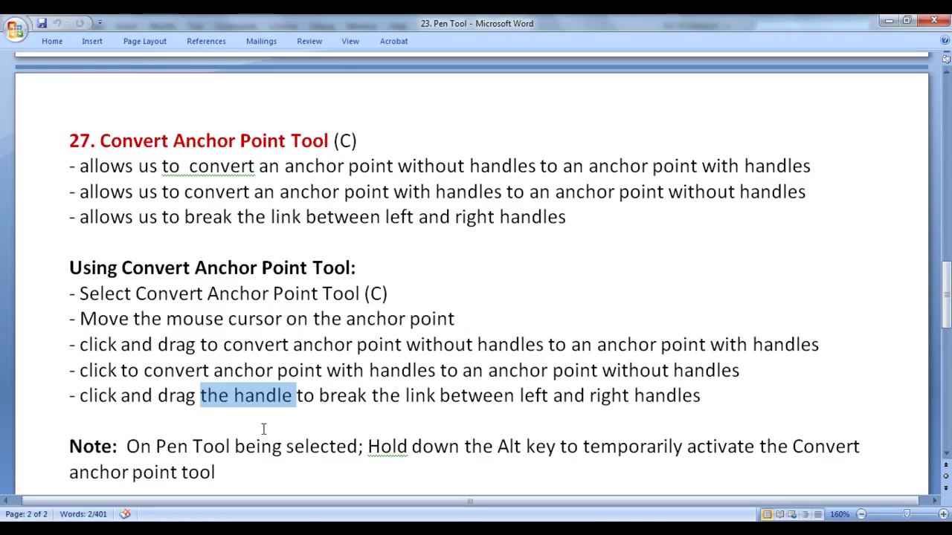
scroll(166, 271, down, 3)
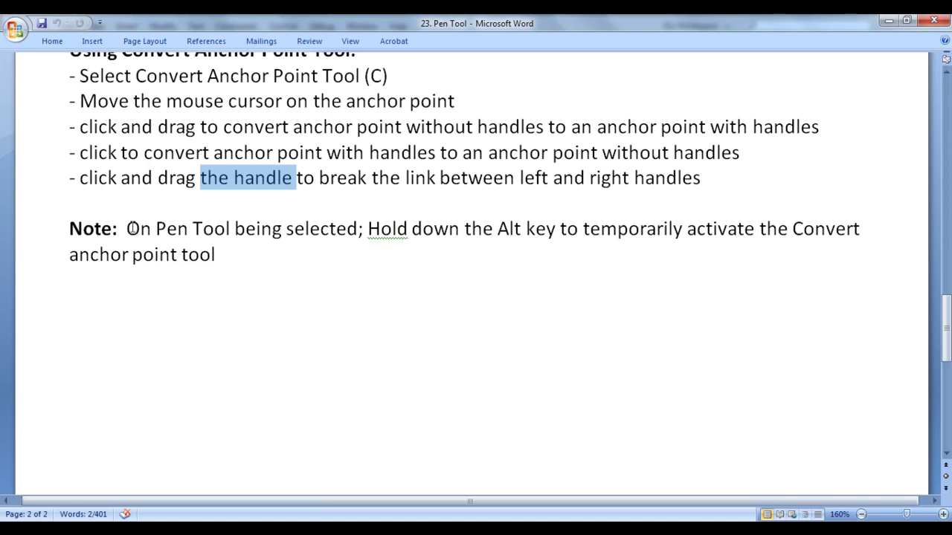
drag(127, 229, 358, 229)
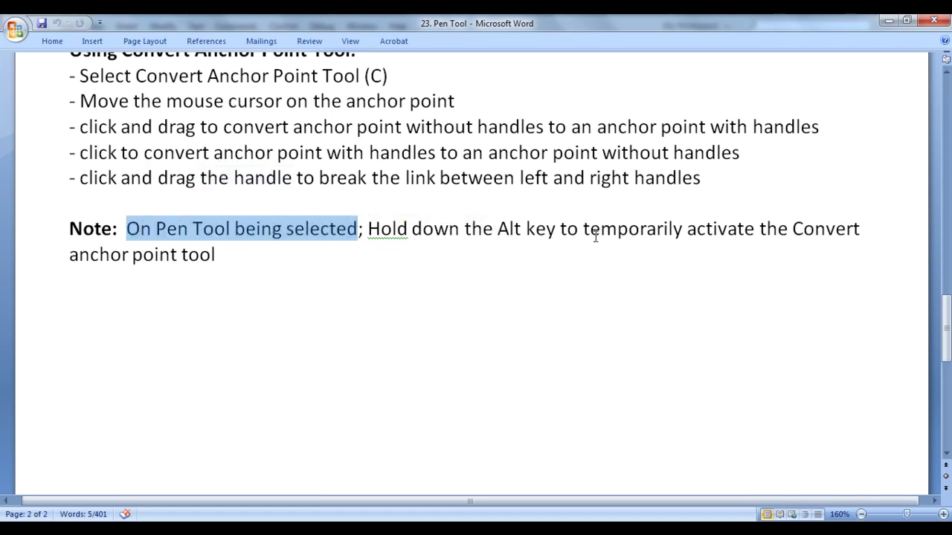
drag(594, 236, 714, 239)
drag(792, 232, 789, 266)
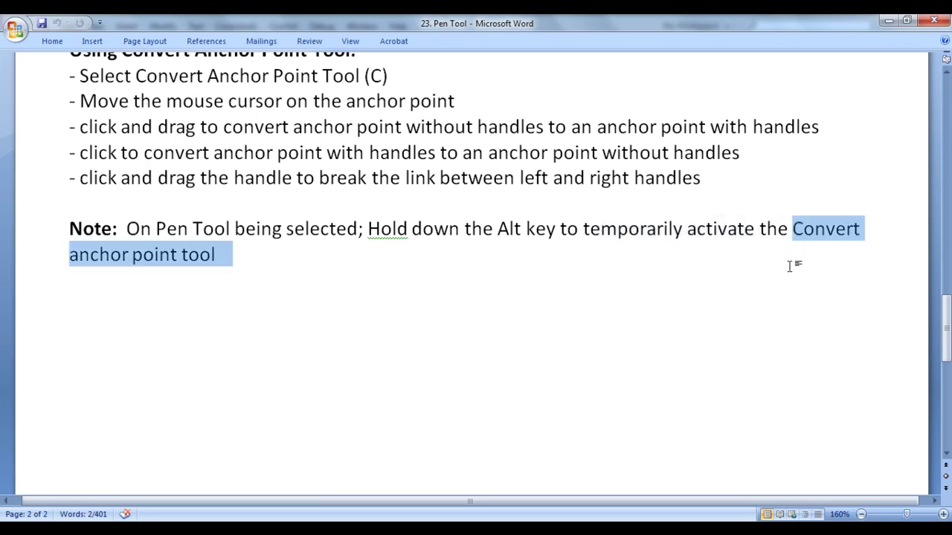
click(691, 283)
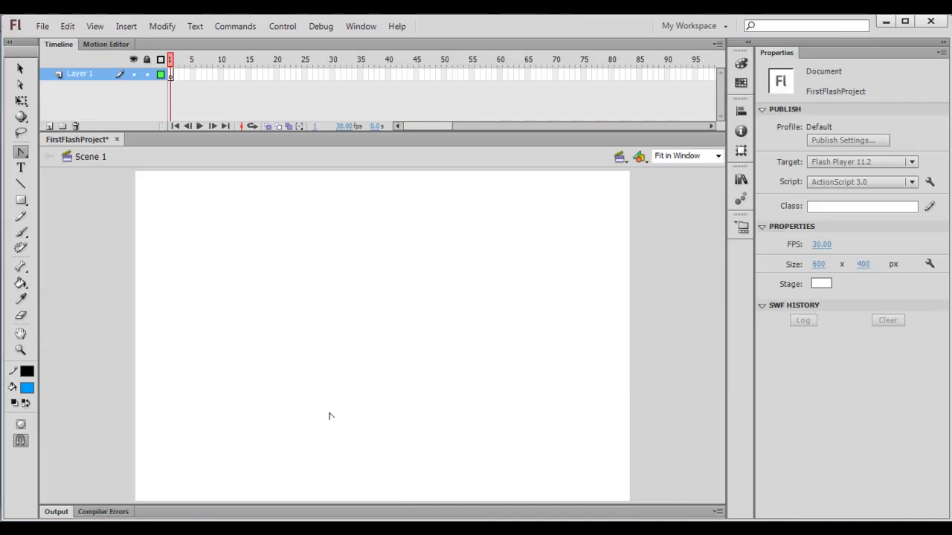
Select the Pen Tool and temporarily switch it to the Convert Anchor Point Tool over the empty stage.
drag(26, 151, 105, 152)
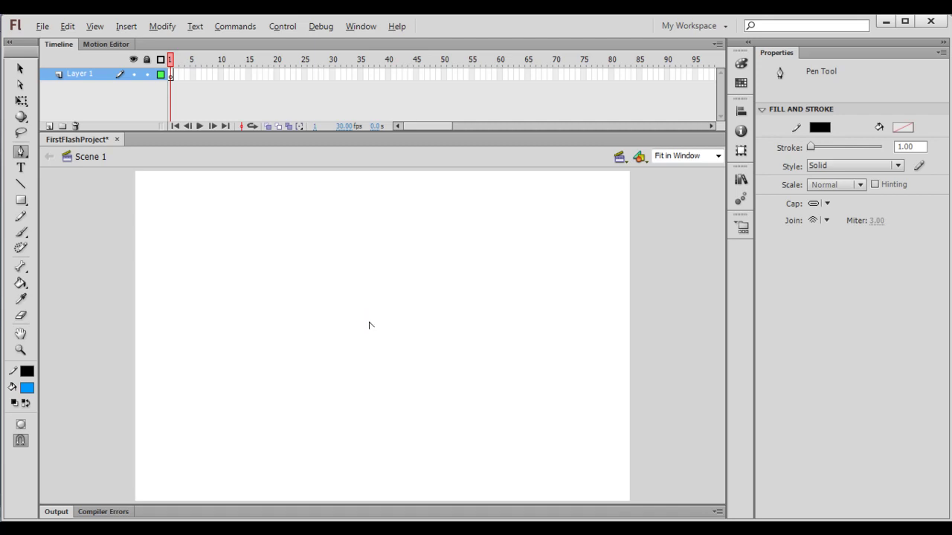
key(alt)
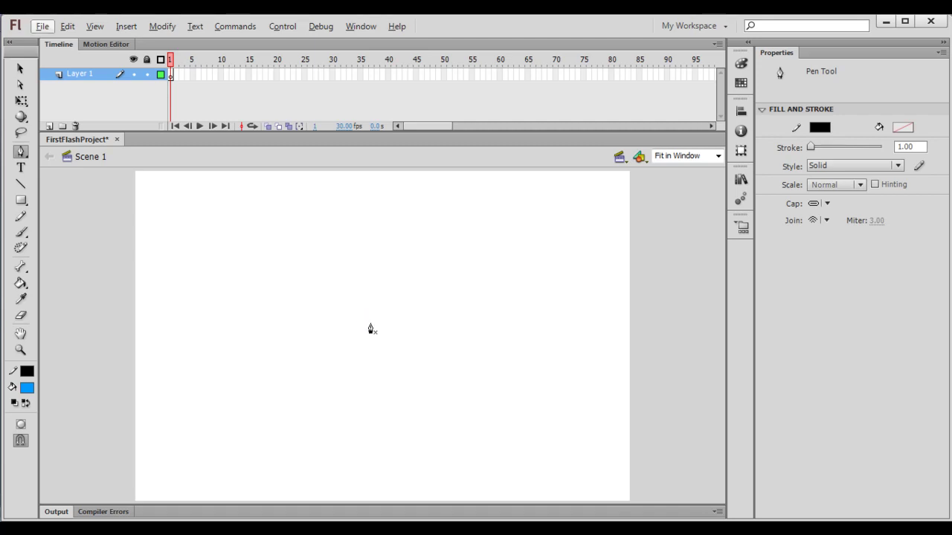
key(alt)
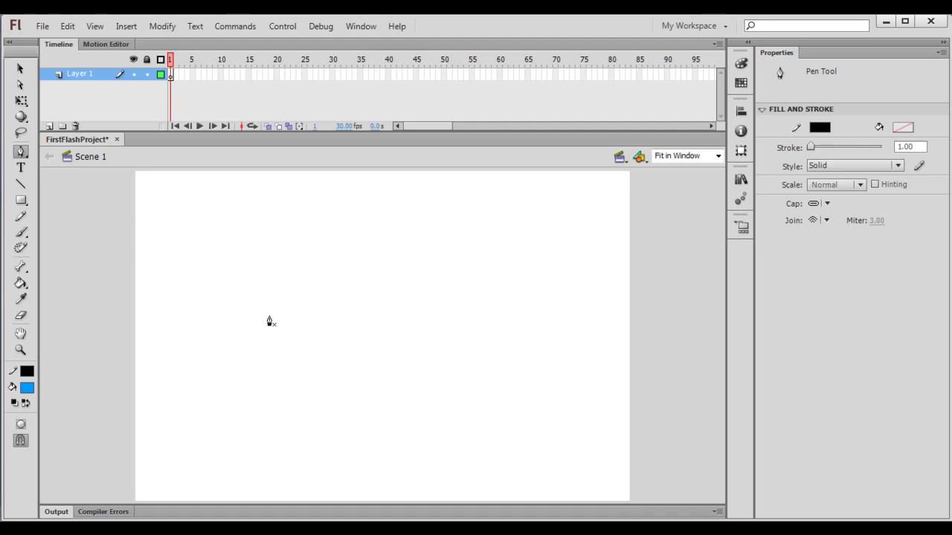
Draw the heart's left lobe as a curved Pen path, then break the centre anchor's outgoing handle so it points up and outward.
drag(269, 319, 268, 264)
drag(364, 290, 394, 337)
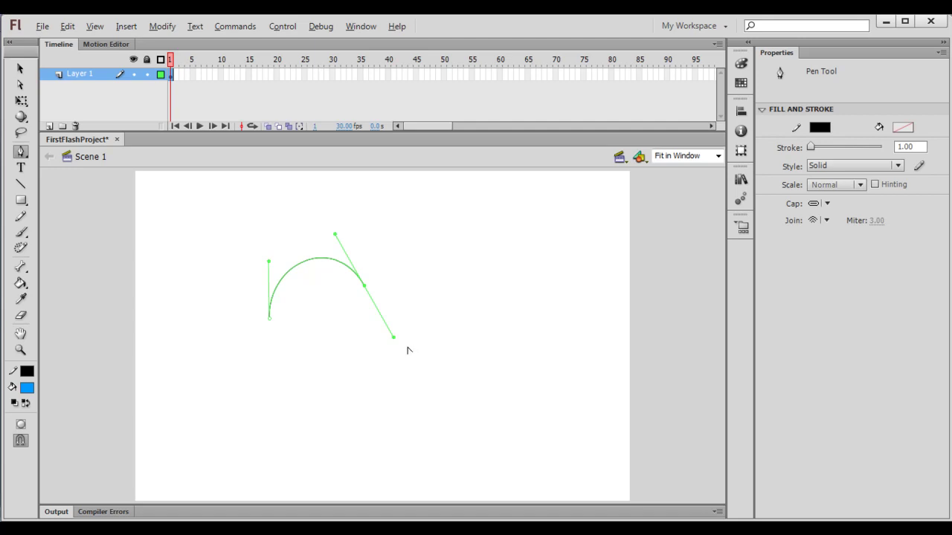
drag(394, 339, 402, 230)
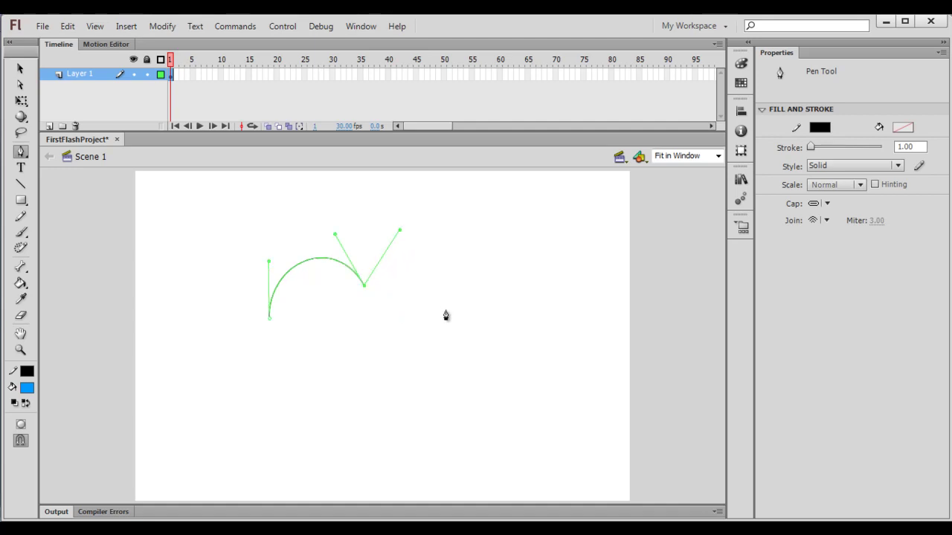
Add the curved right lobe and pointed bottom, then close the path at its start as a heart about 219 by 165 px.
drag(452, 277, 448, 345)
drag(367, 389, 356, 420)
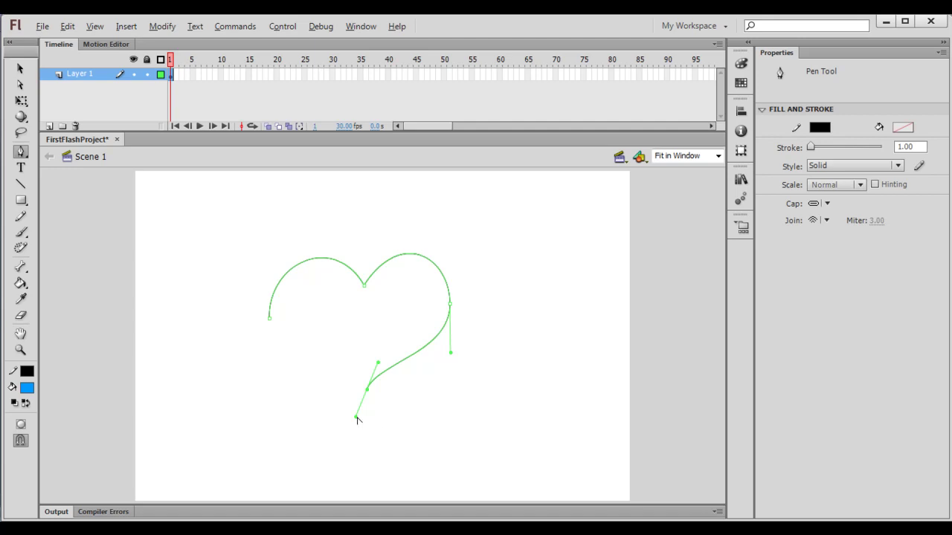
click(356, 417)
drag(269, 318, 268, 262)
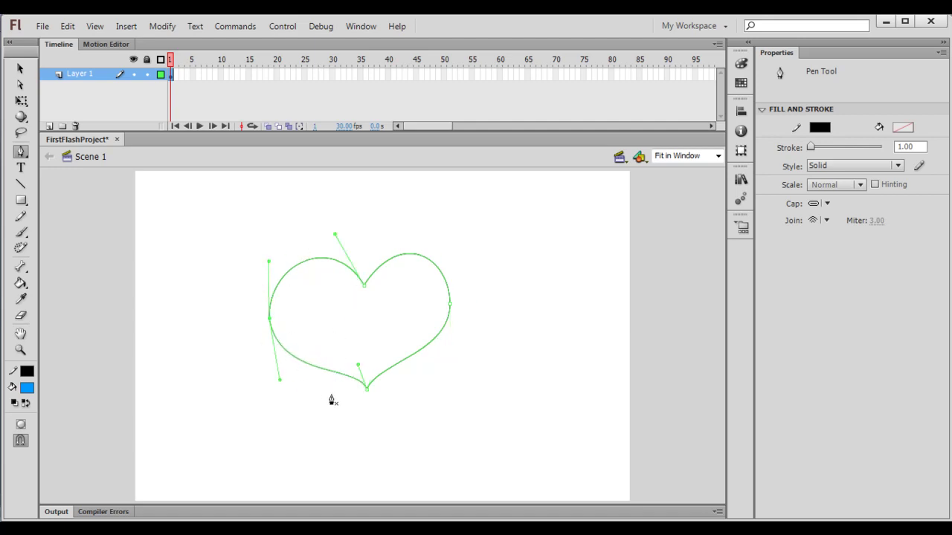
Fill the heart outline with solid red using the Paint Bucket Tool and leave the shape deselected.
click(20, 69)
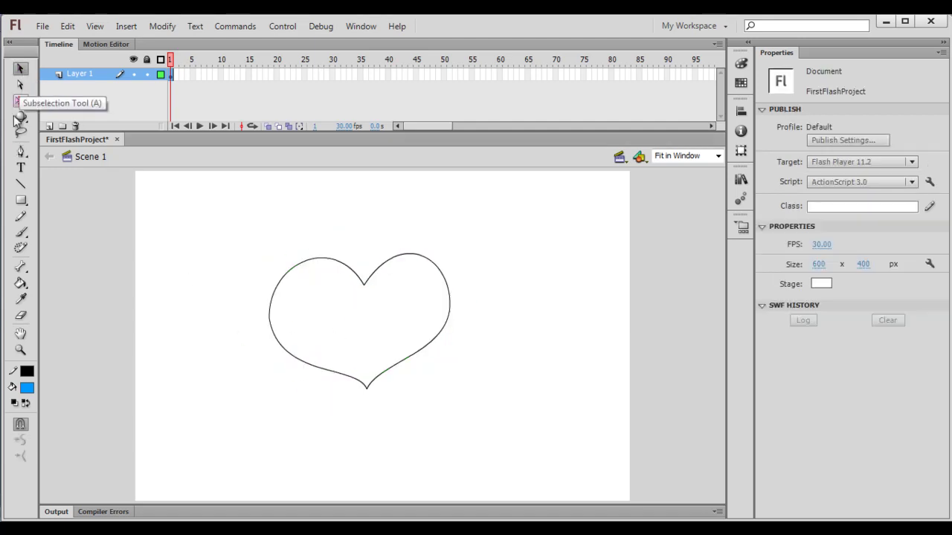
double_click(350, 274)
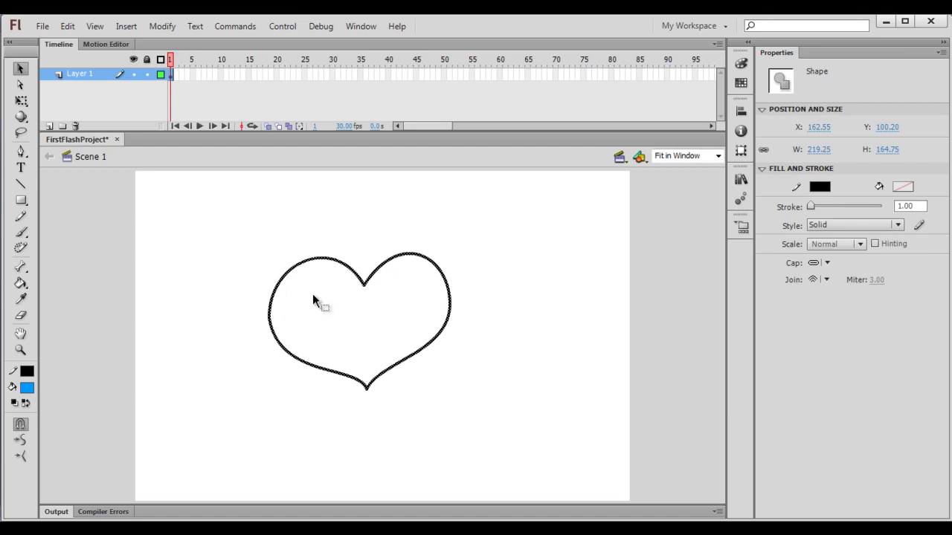
click(22, 283)
click(22, 283)
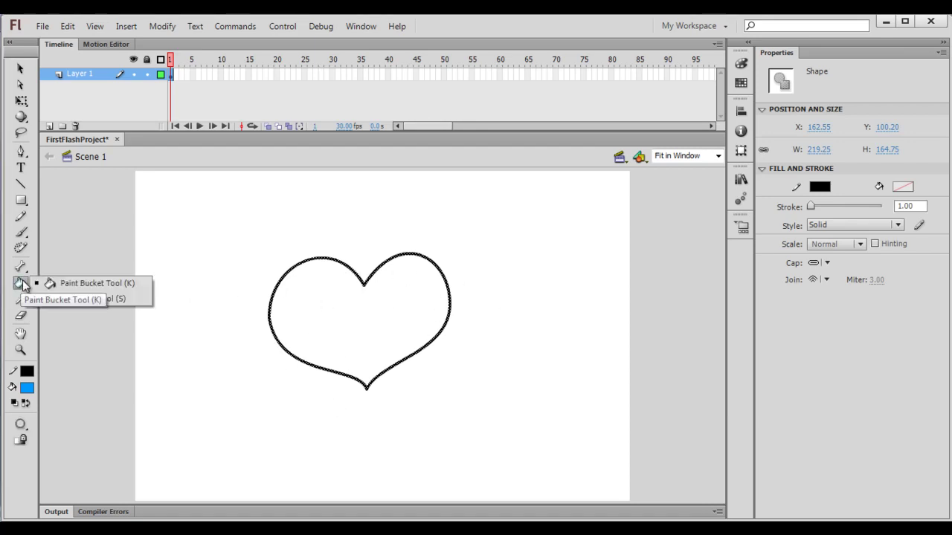
click(103, 284)
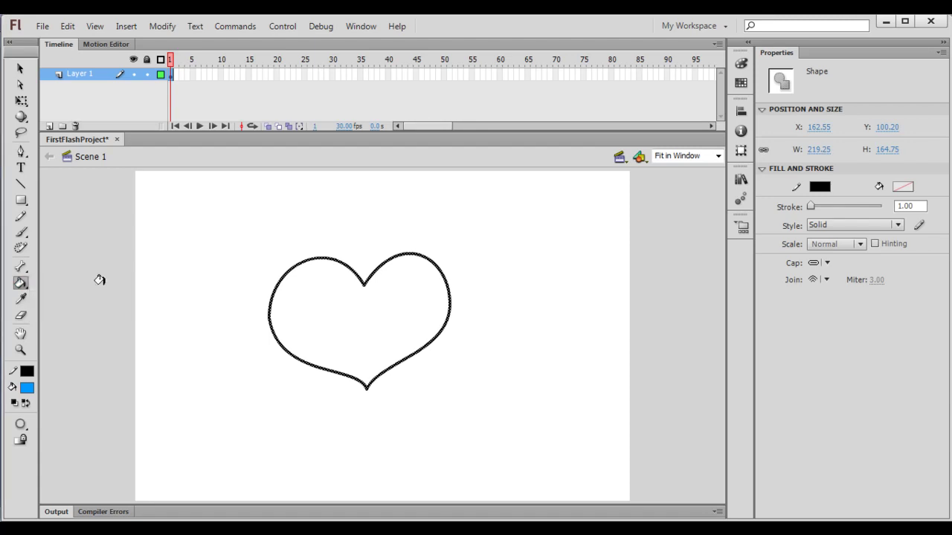
click(27, 388)
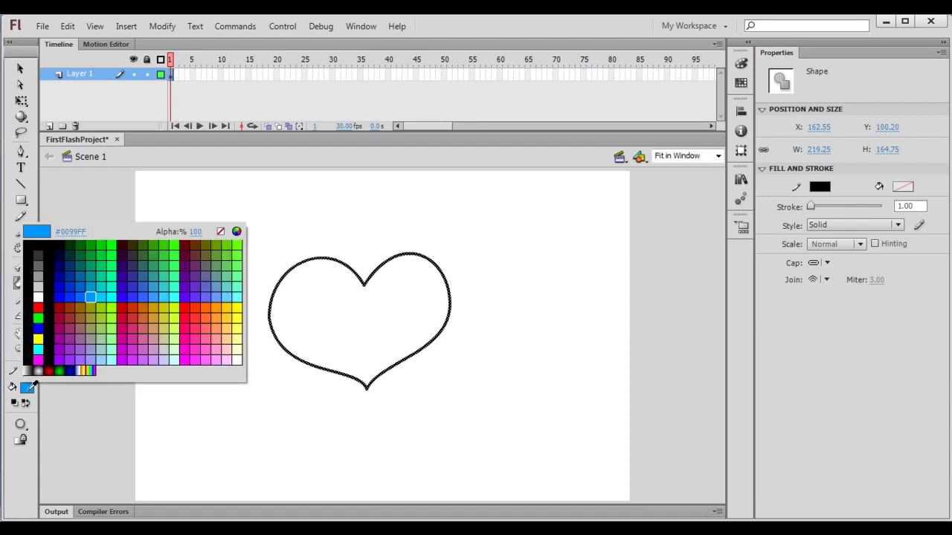
click(38, 306)
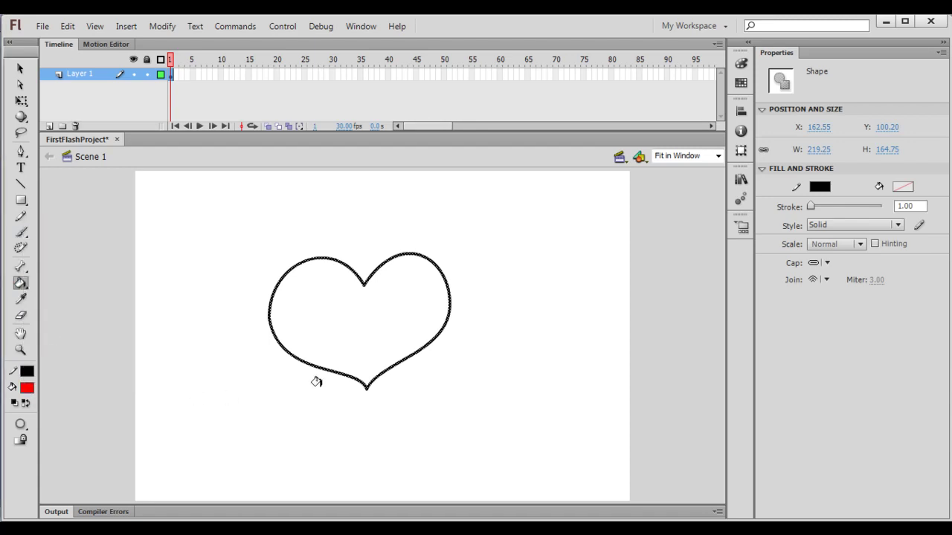
click(330, 320)
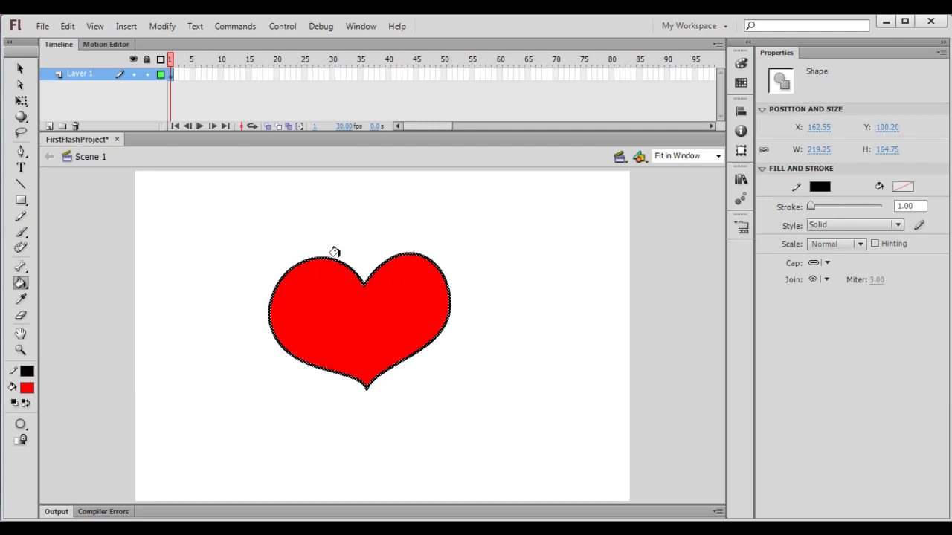
key(v)
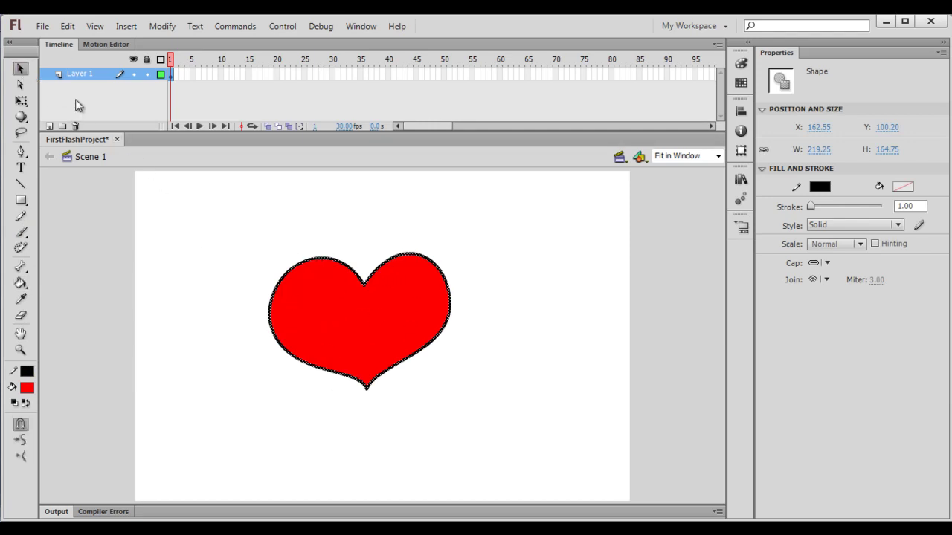
click(426, 364)
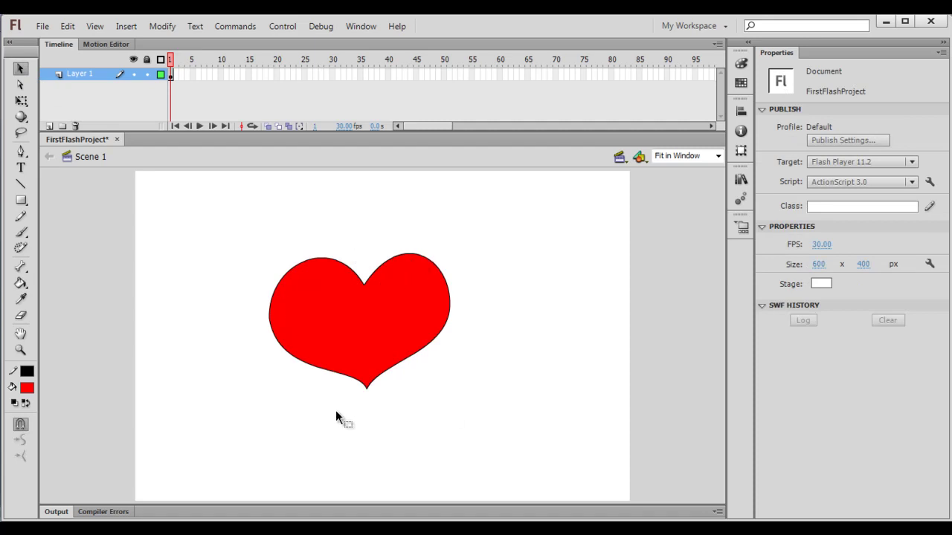
Move the filled heart together with its outline toward the stage's upper-left corner, at about X 50, Y 32, and deselect it.
click(384, 336)
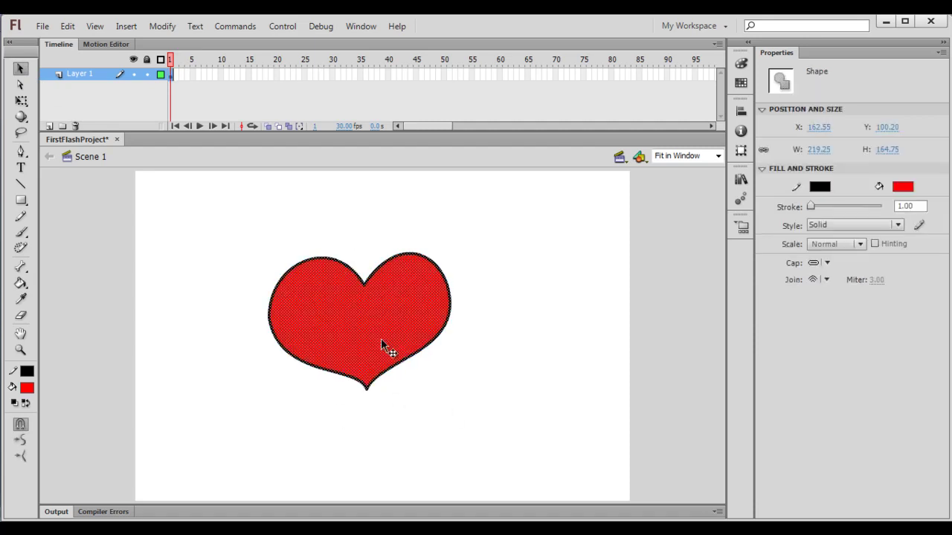
drag(423, 328, 329, 276)
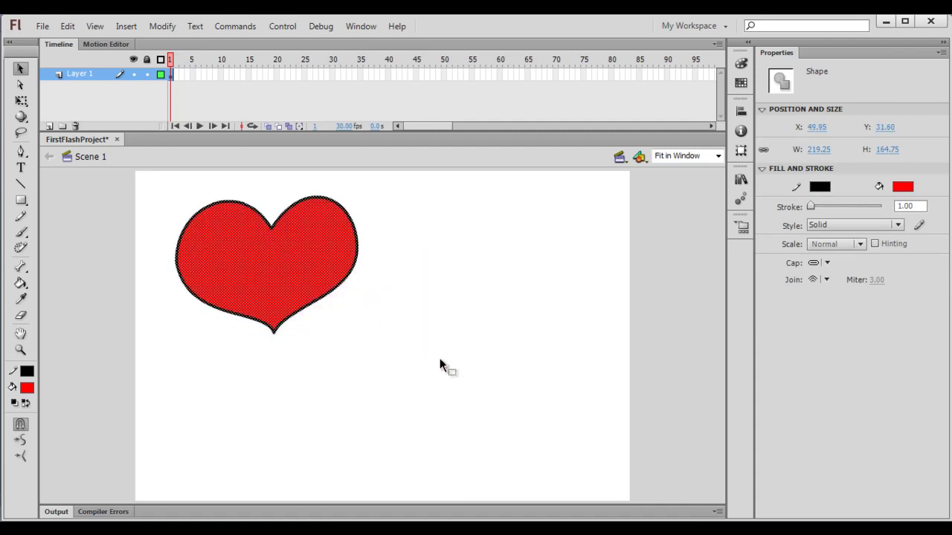
click(439, 359)
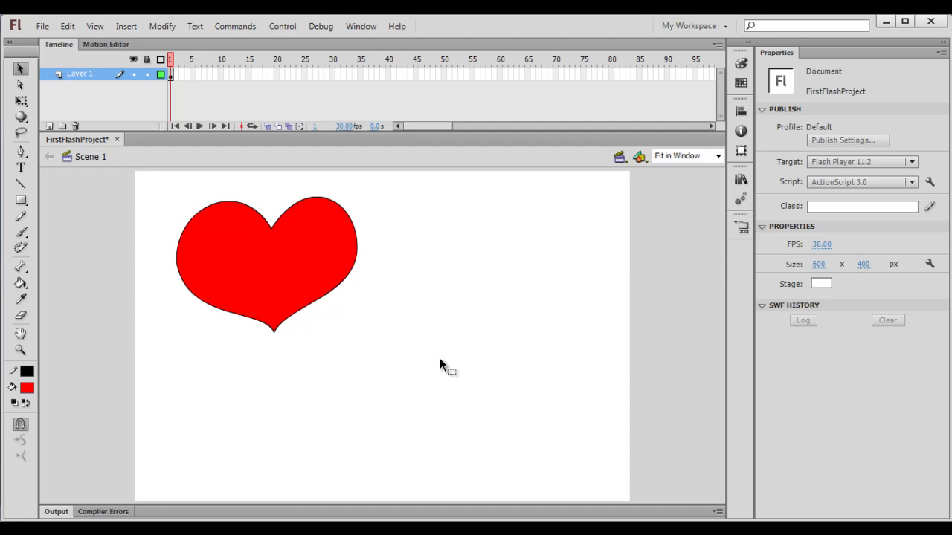
Minimize Flash and the Word notes to return to the desktop.
click(886, 22)
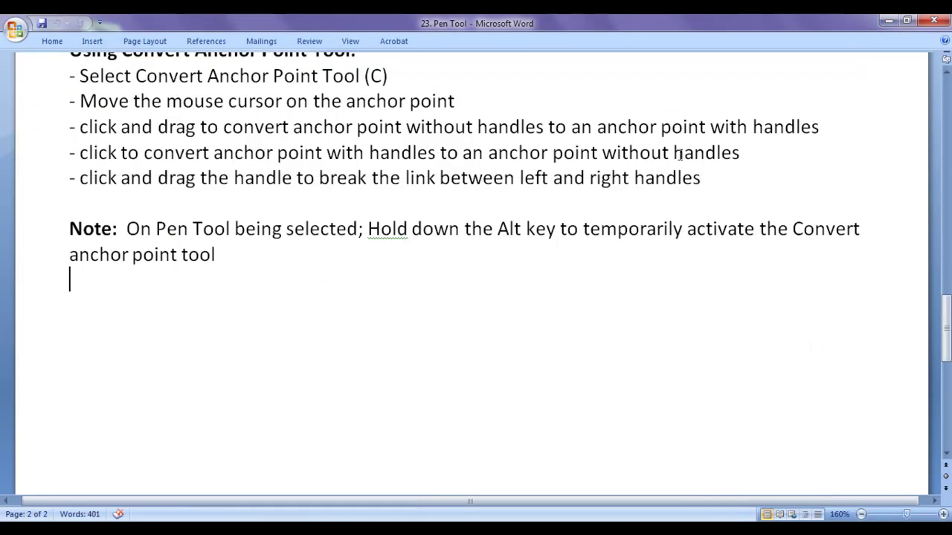
click(888, 21)
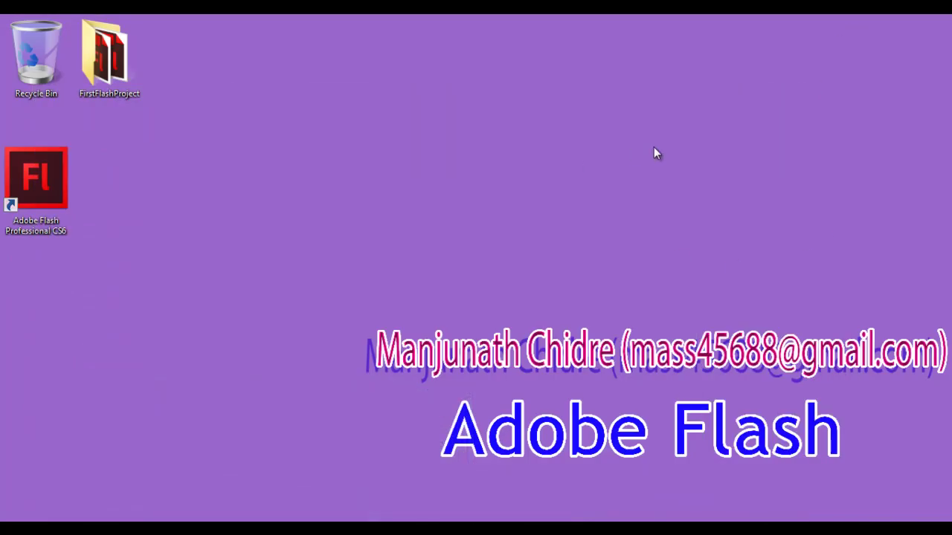